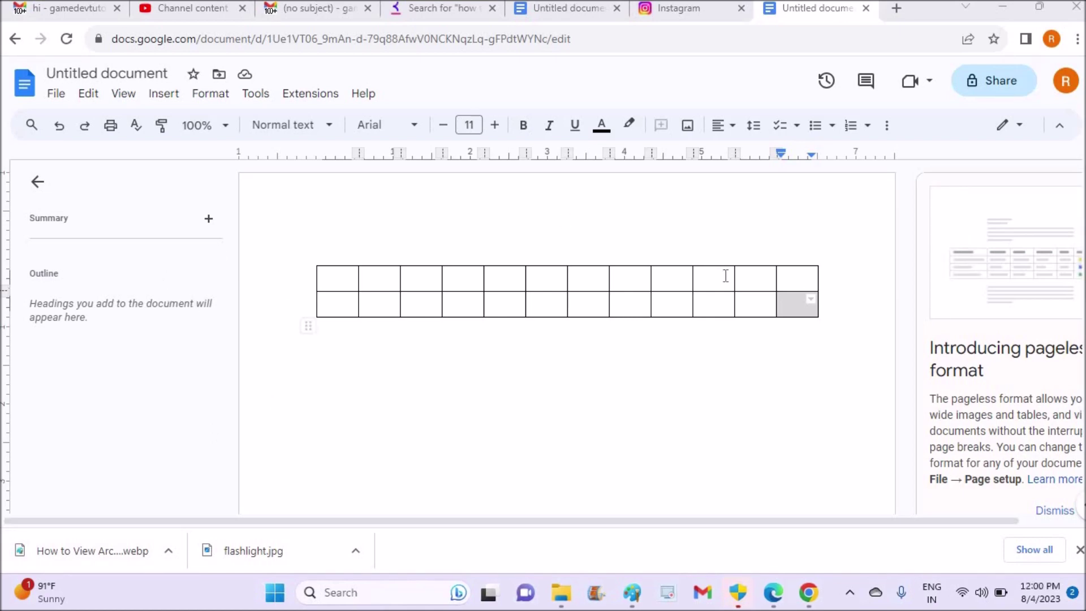
# - In a new Chrome tab, search 'google docs' to reach the Google Docs home page
pyautogui.click(896, 9)
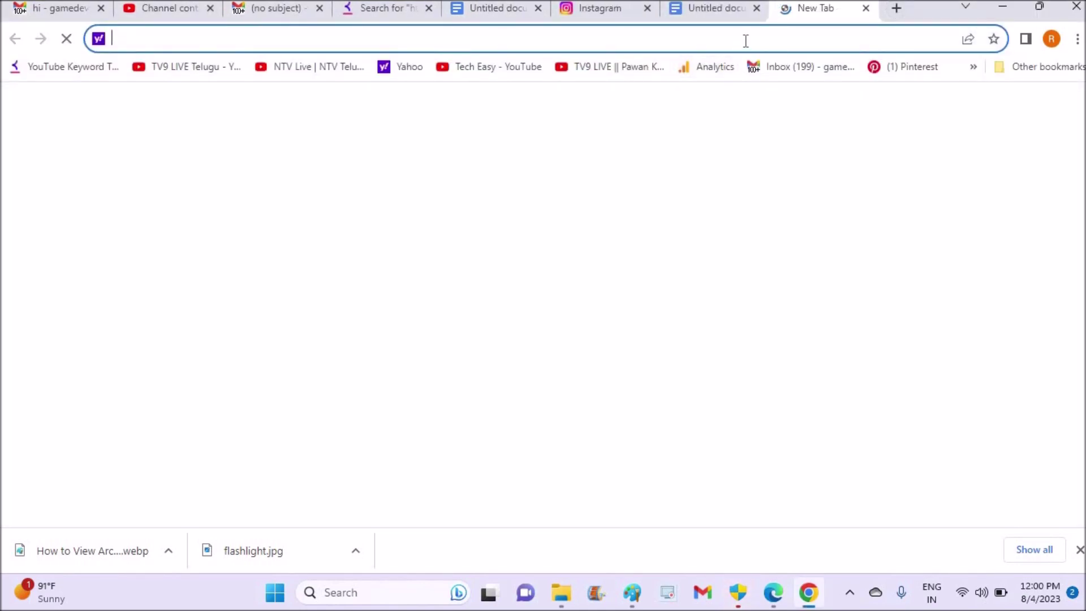
pyautogui.write('g')
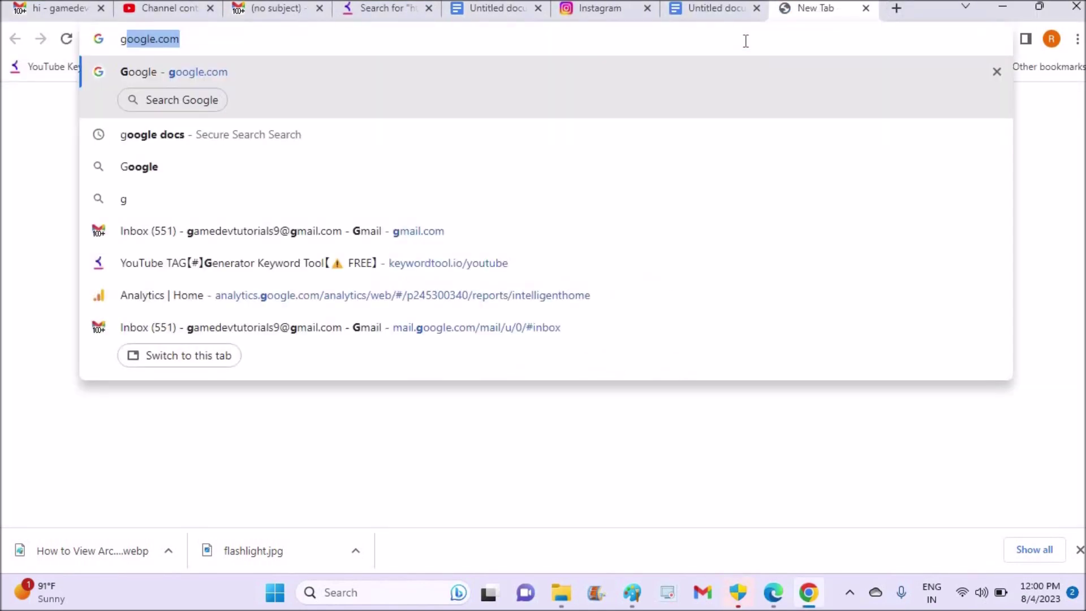
pyautogui.write('oogle')
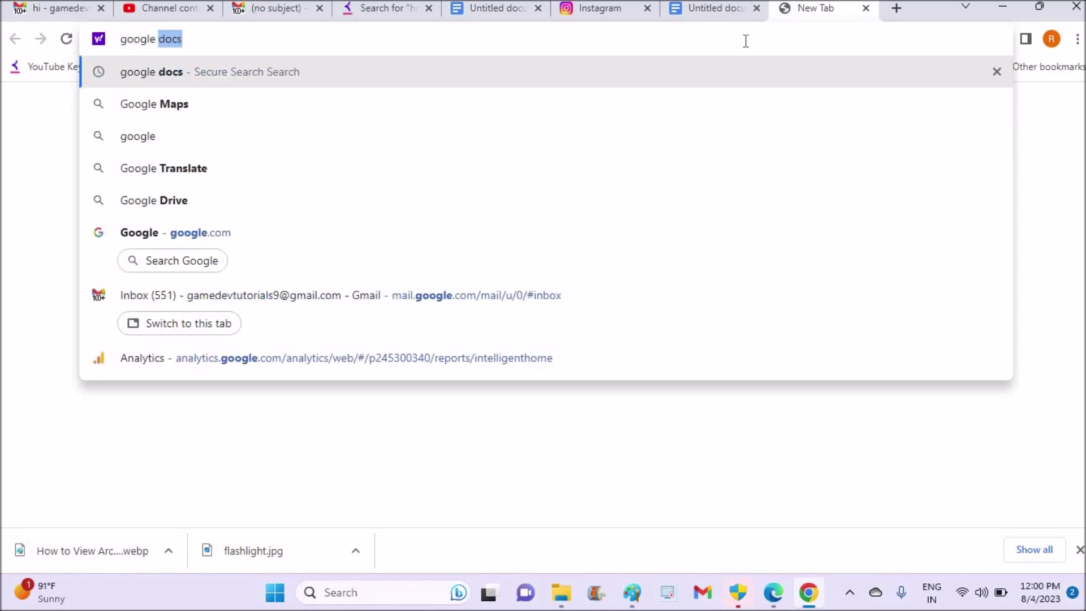
pyautogui.press('Return')
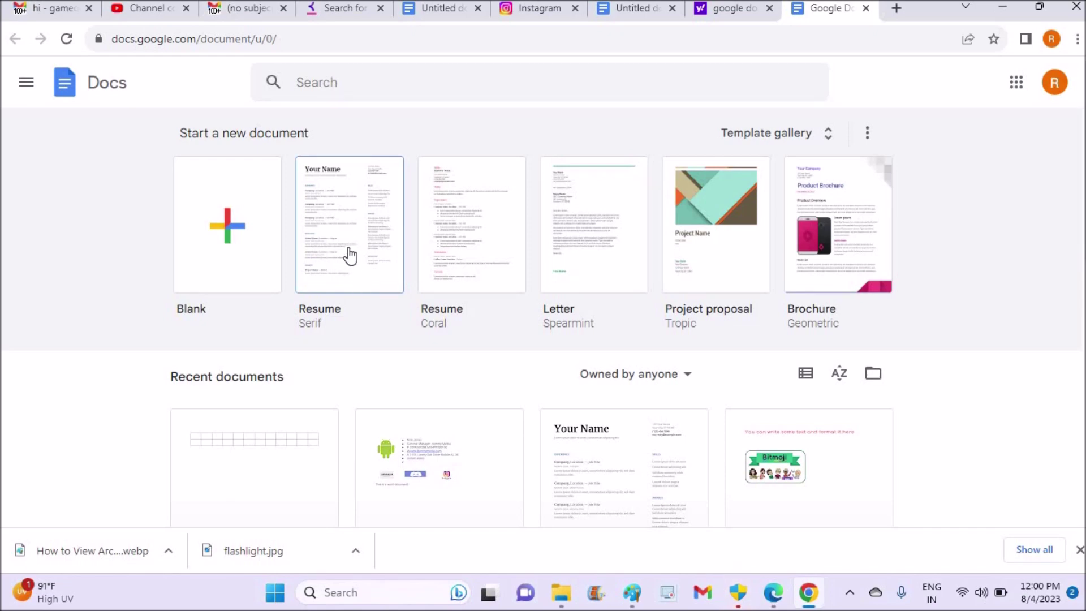
# - Create a document from the Serif resume template and select its Your Name title
pyautogui.click(349, 252)
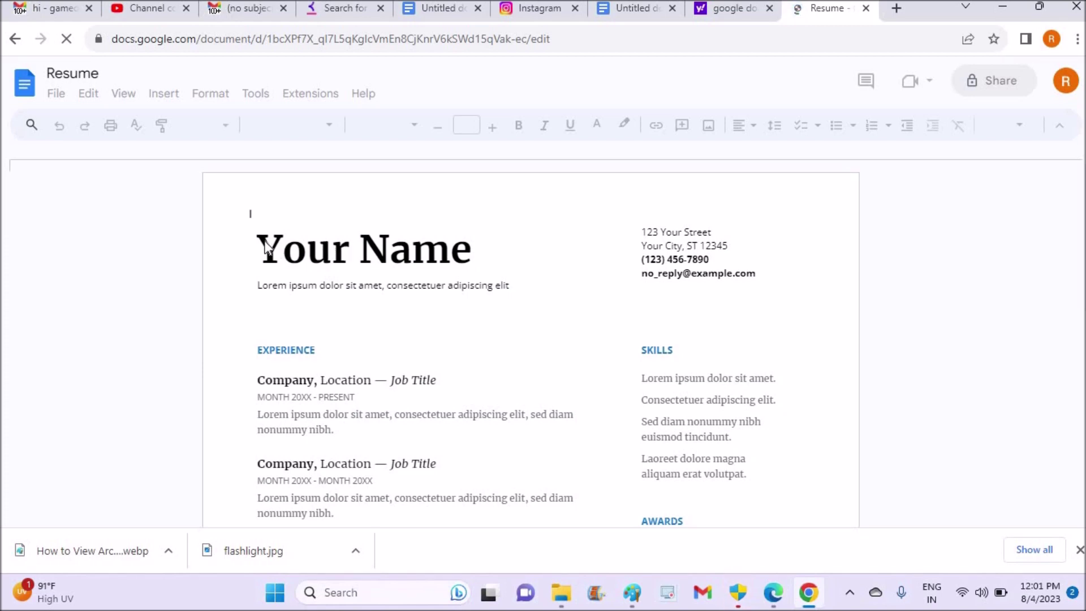
pyautogui.keyDown('shift'); pyautogui.click(418, 243); pyautogui.keyUp('shift')
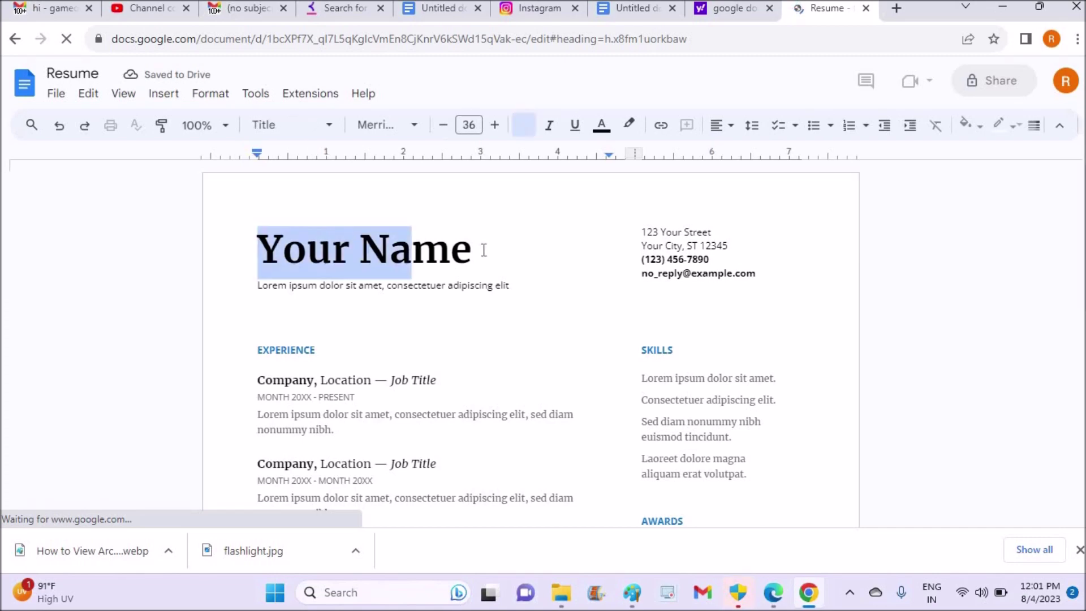
pyautogui.click(483, 250)
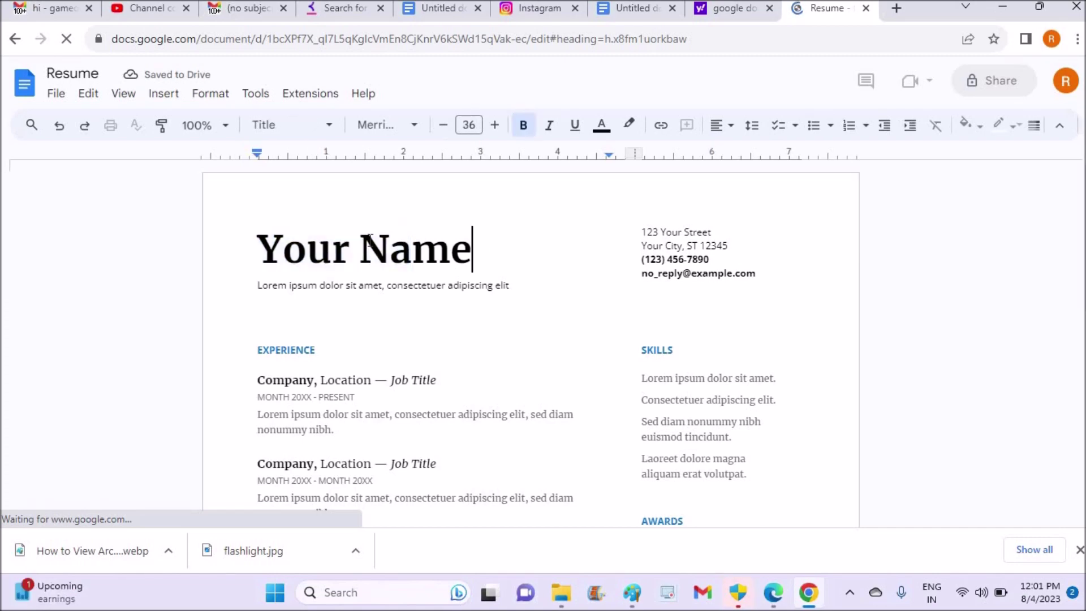
pyautogui.hotkey('shift', 'Left')
pyautogui.hotkey('shift', 'Left')
pyautogui.hotkey('shift', 'Left')
pyautogui.hotkey('shift', 'Left')
pyautogui.hotkey('shift', 'Left')
pyautogui.hotkey('shift', 'Left')
pyautogui.hotkey('shift', 'Left')
pyautogui.hotkey('shift', 'Left')
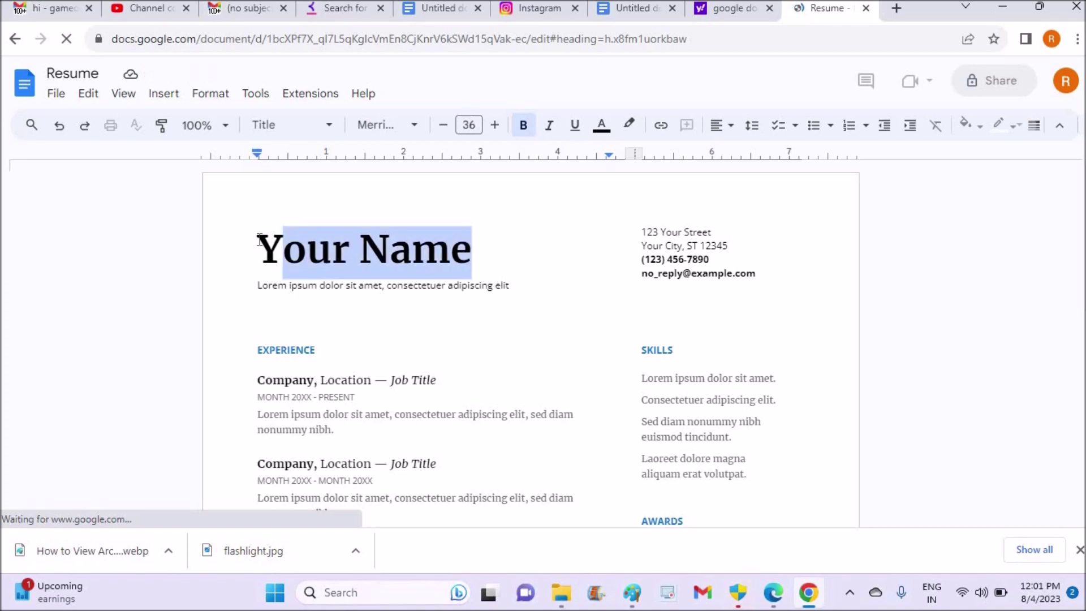
pyautogui.hotkey('shift', 'Left')
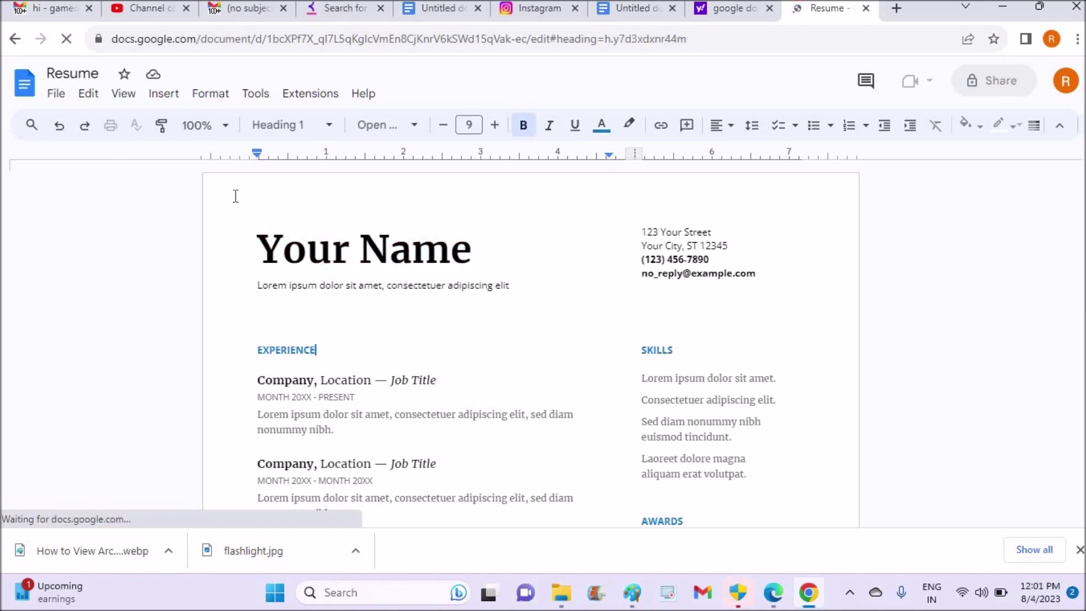
pyautogui.click(56, 97)
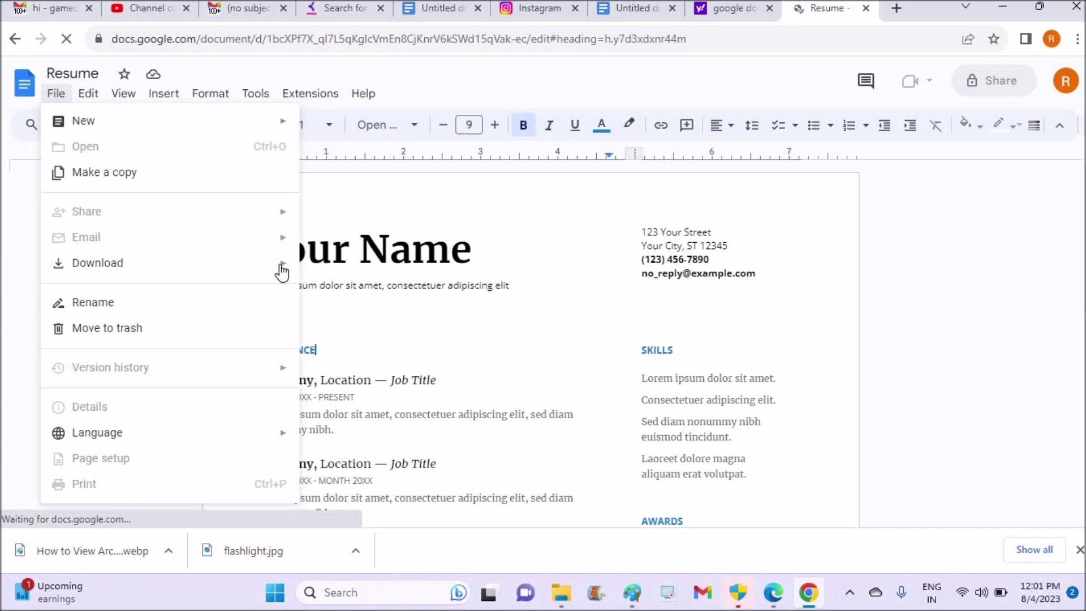
# - Browse the Download, Extensions and Tools menus, then return to the Yahoo search results
pyautogui.moveTo(282, 272)
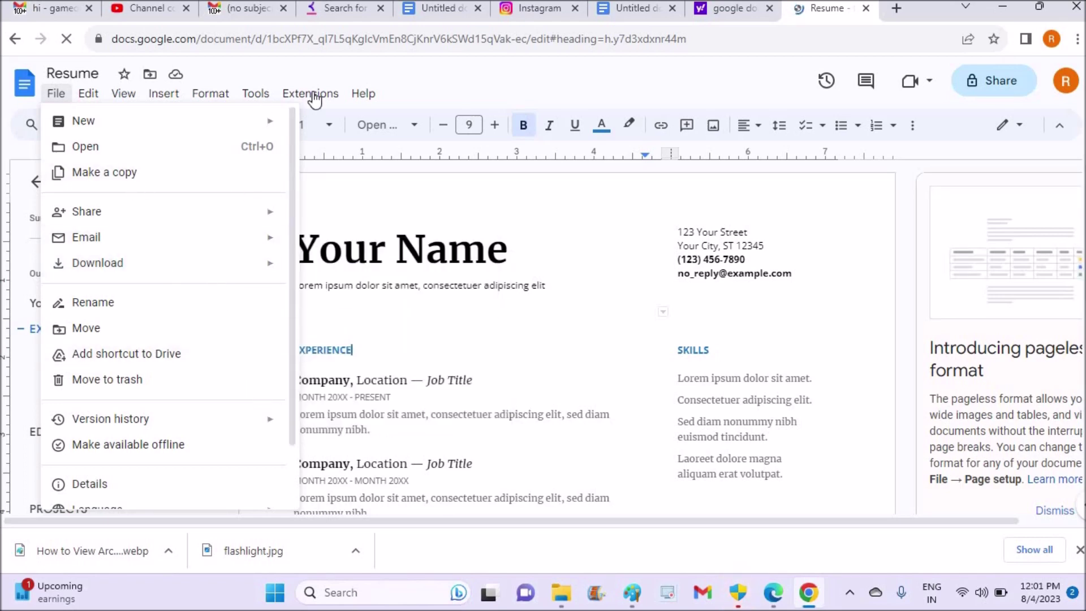
pyautogui.moveTo(312, 95)
pyautogui.press('Left')
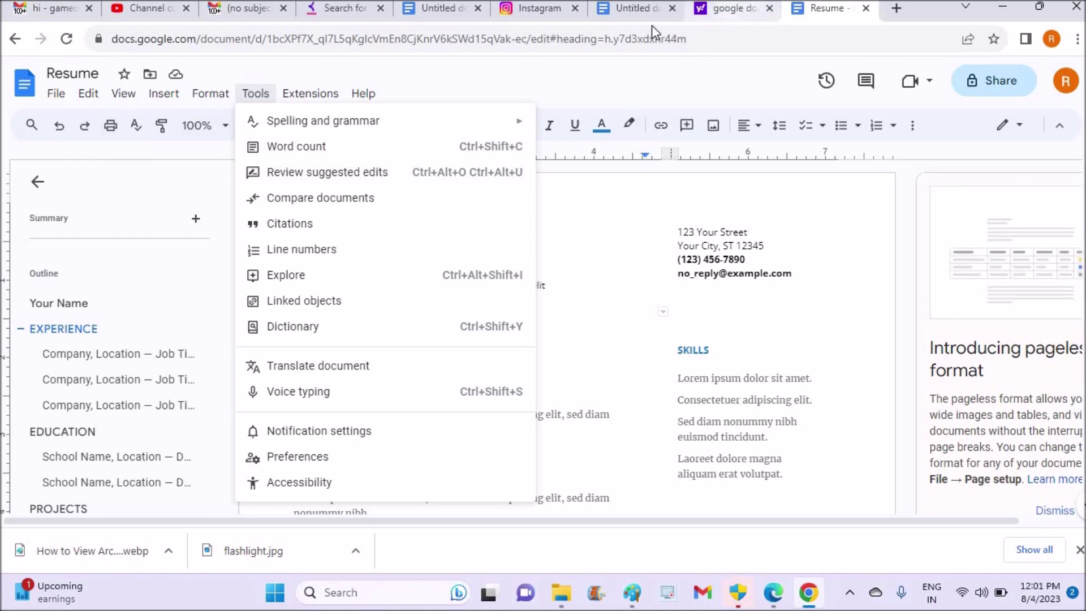
pyautogui.click(734, 11)
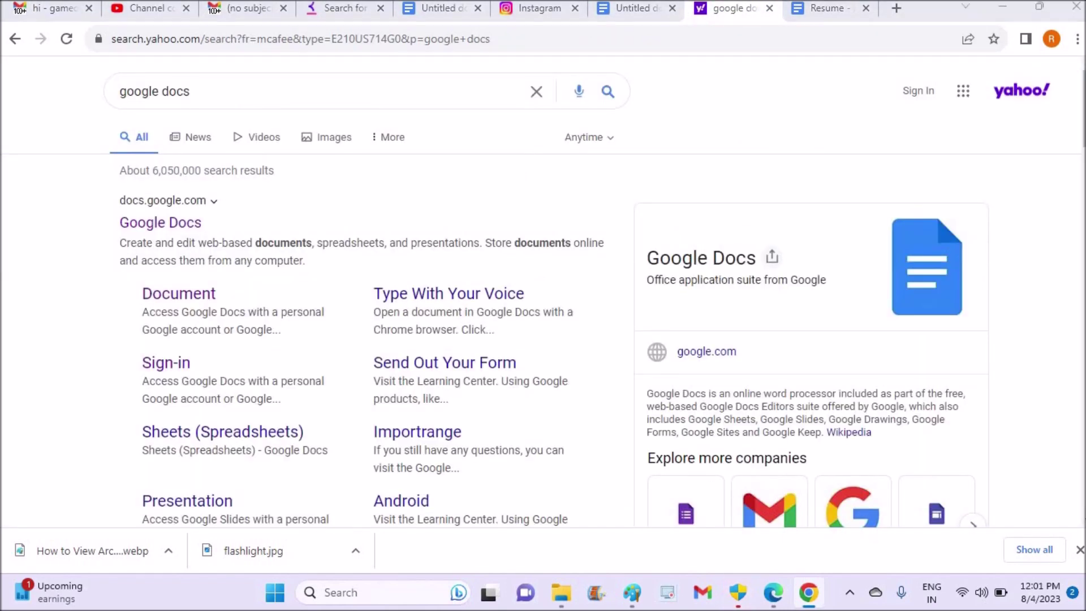
# - Send the resume tab back to the Google Docs start page
pyautogui.click(826, 10)
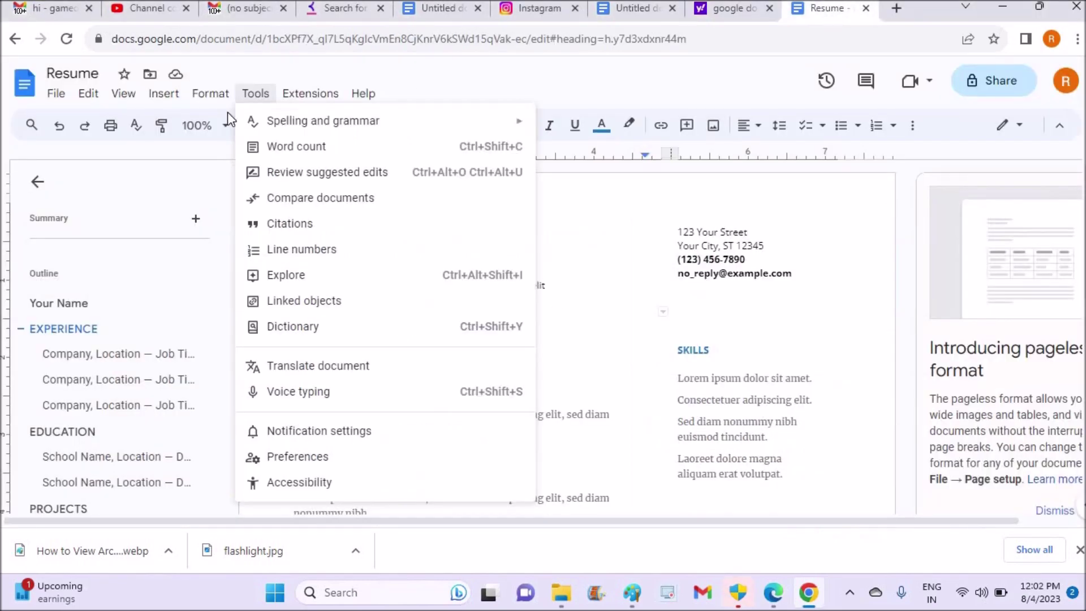
pyautogui.click(100, 104)
pyautogui.click(14, 40)
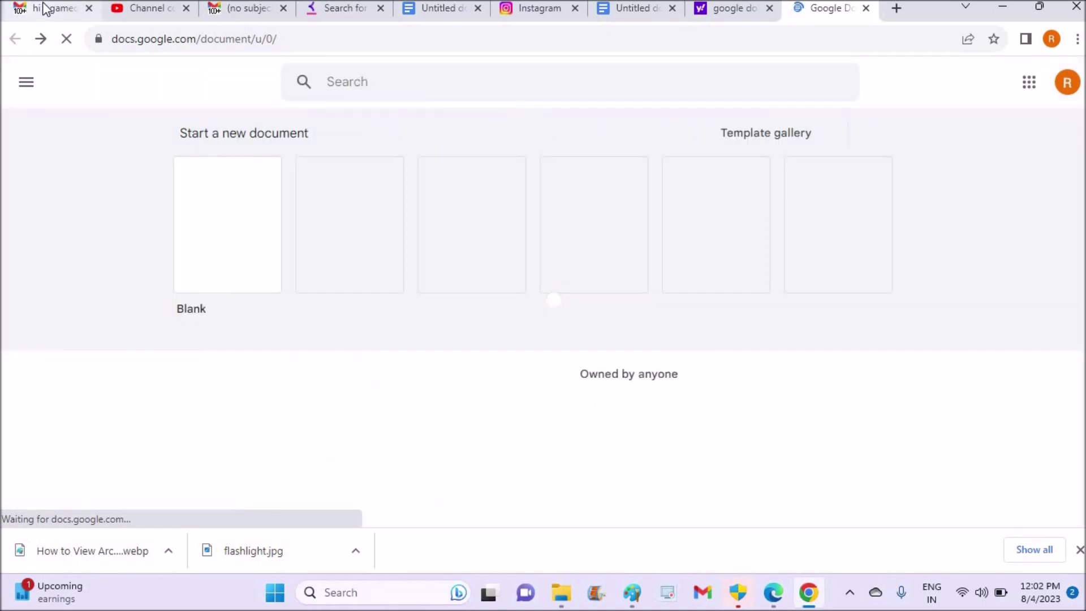
# - Close the duplicate Instagram tab and return to the Google Docs tab
pyautogui.click(25, 9)
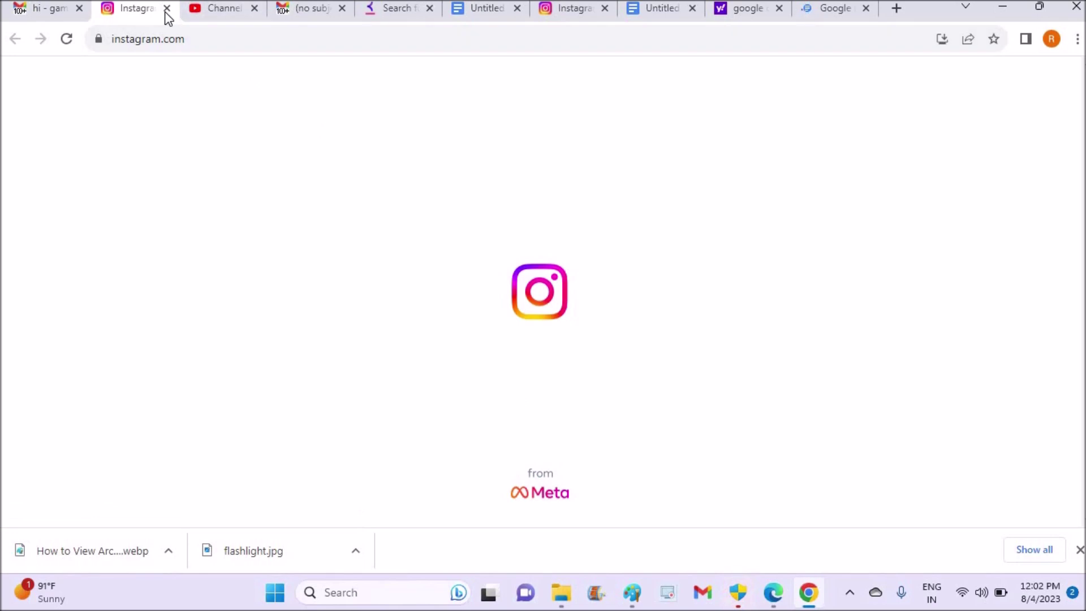
pyautogui.click(166, 10)
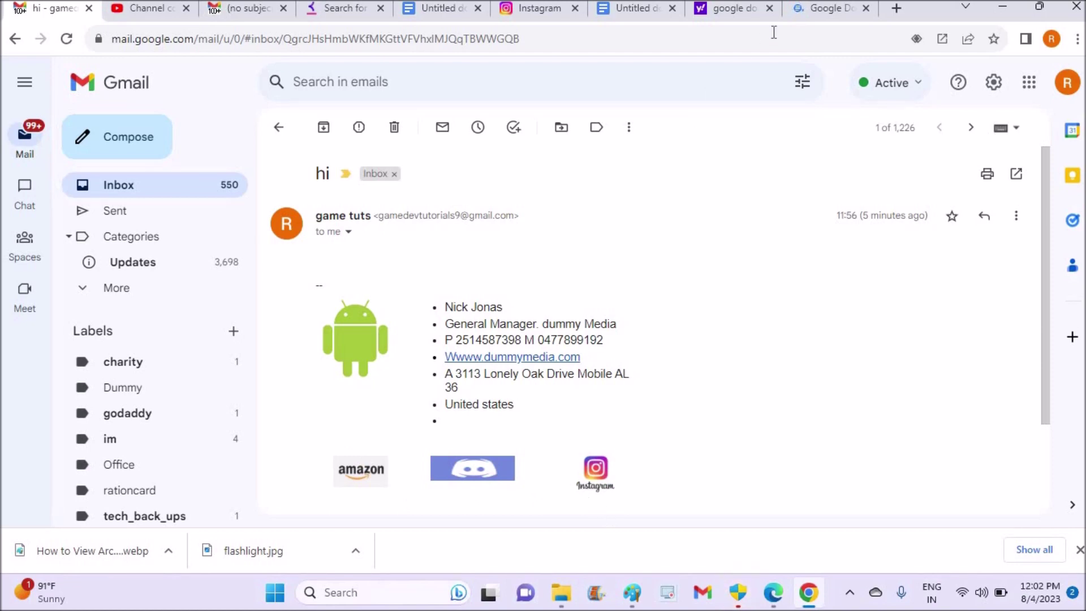
pyautogui.click(820, 9)
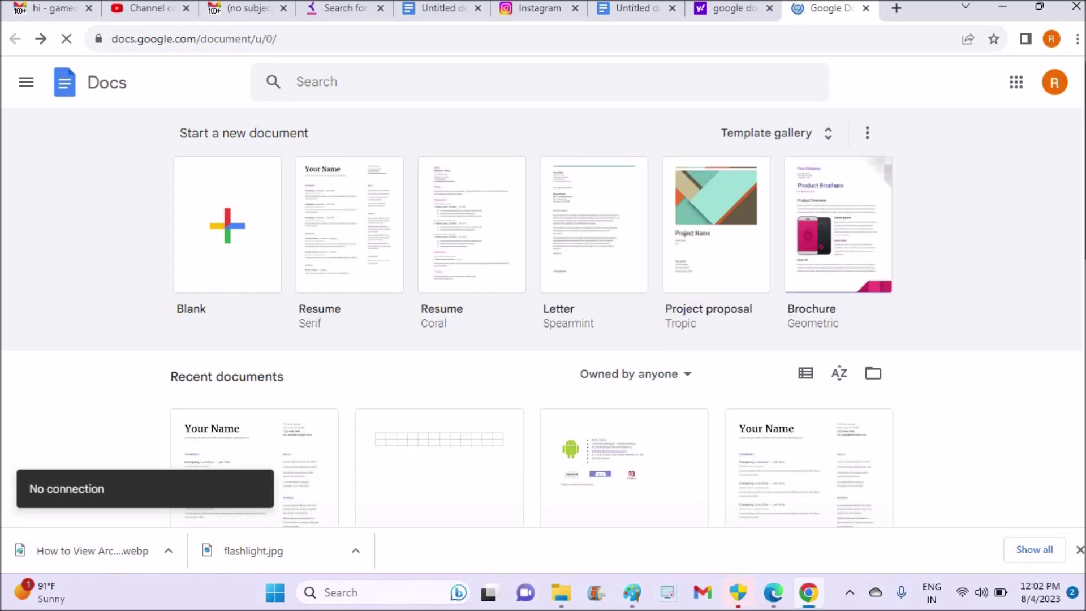
# - Open the third Untitled recent document, the signature with Android, Amazon, Discord and Instagram images
pyautogui.scroll(-2, 656, 334)
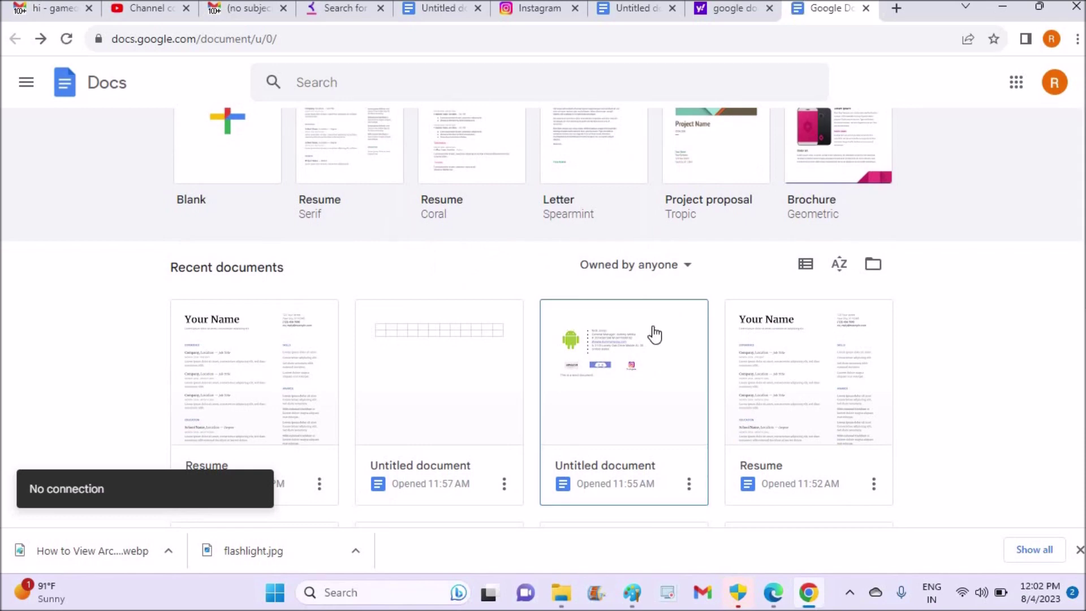
pyautogui.click(660, 341)
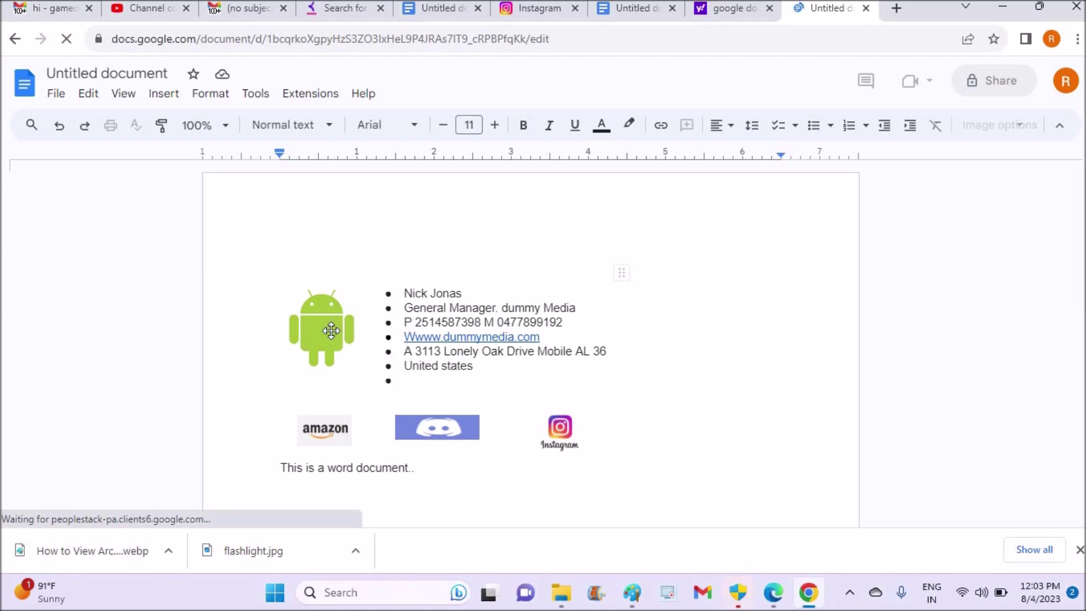
# - Put the cursor on the empty line above the Android image and bring up Insert > Image
pyautogui.click(320, 293)
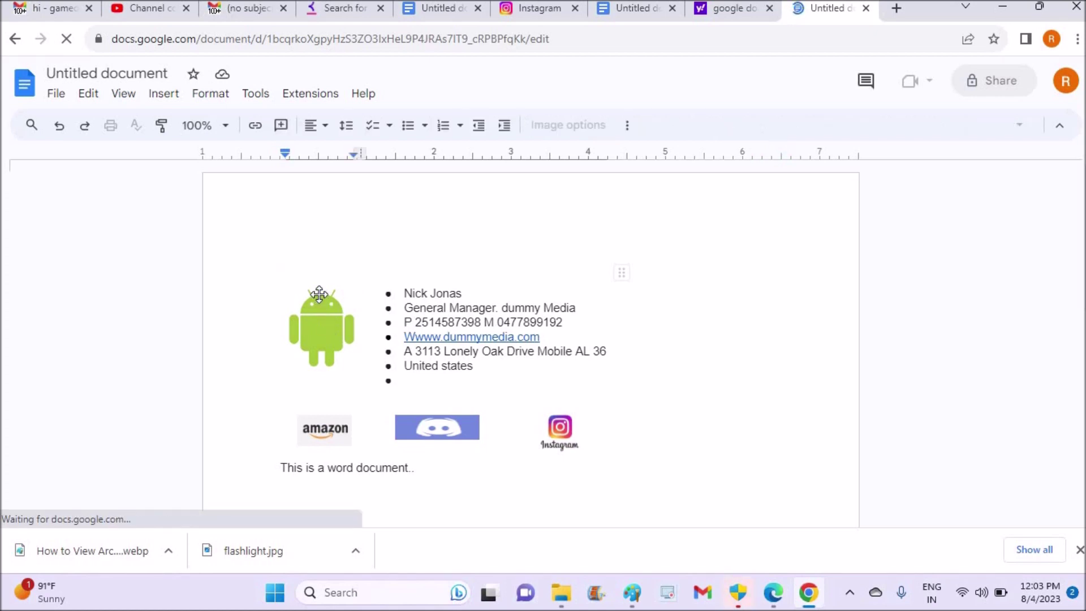
pyautogui.click(315, 253)
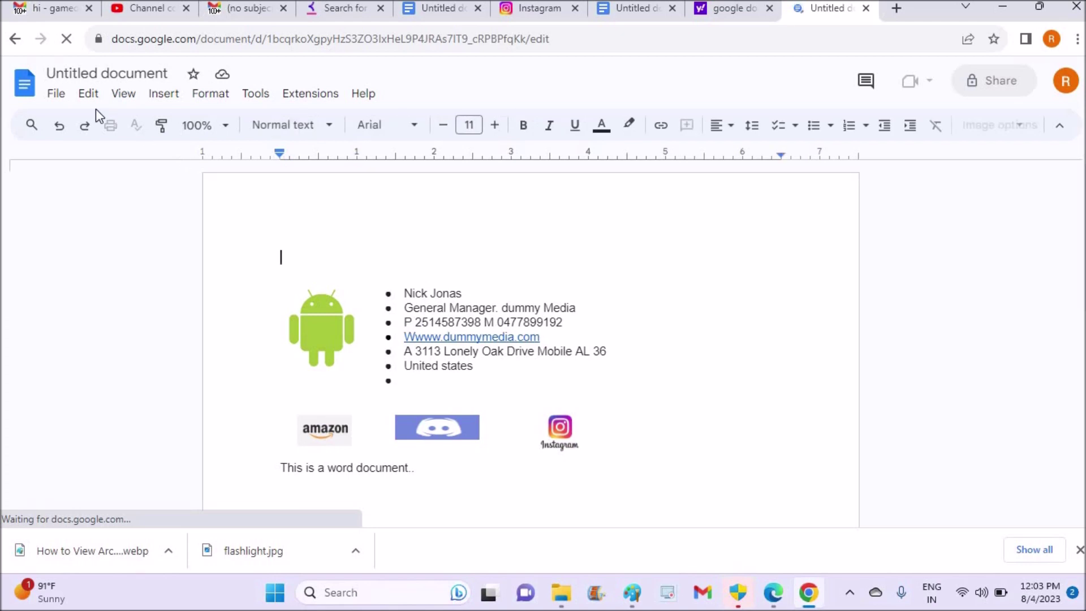
pyautogui.click(162, 94)
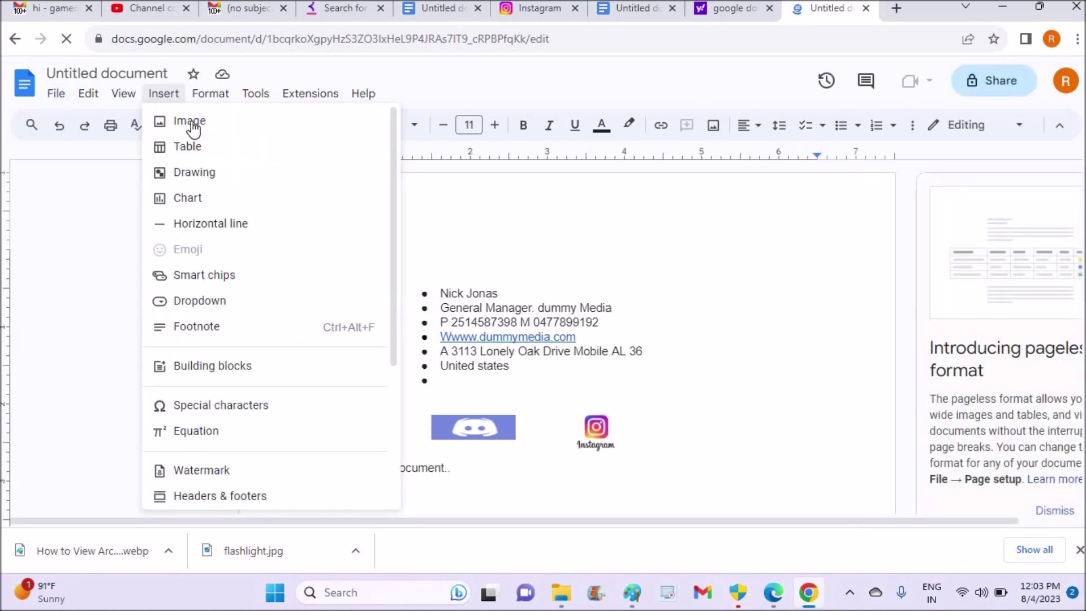
pyautogui.moveTo(286, 126)
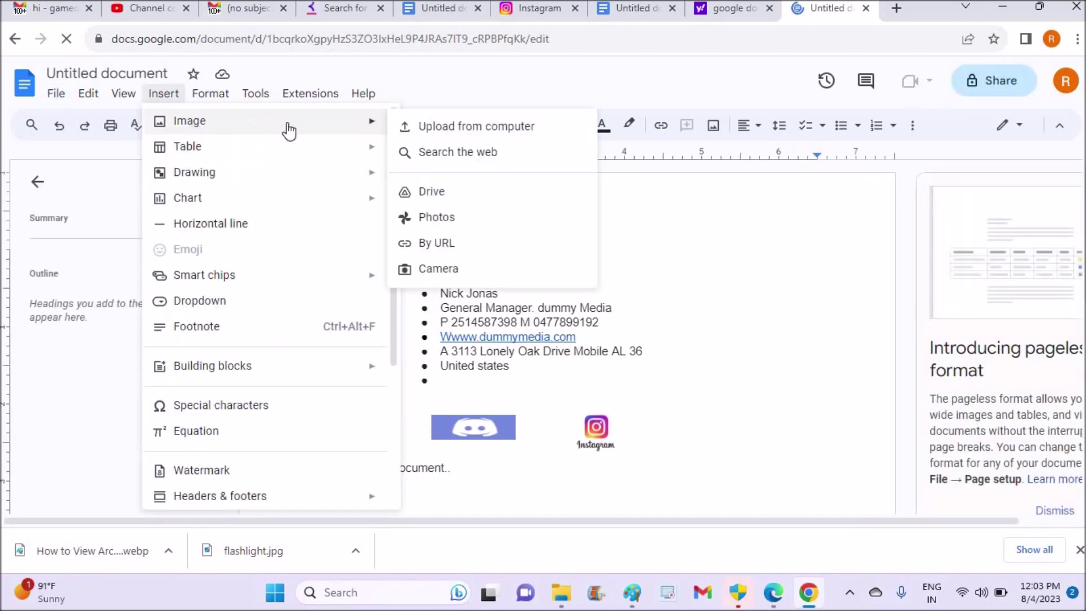
# - Upload the archive picture from the work images folder into the signature document
pyautogui.click(461, 126)
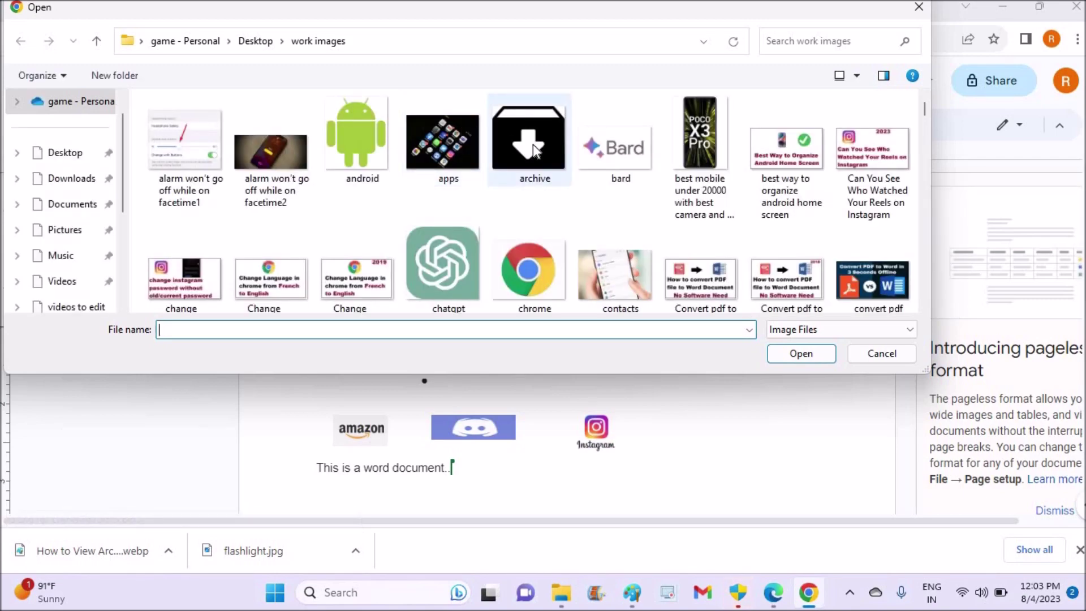
pyautogui.click(534, 145)
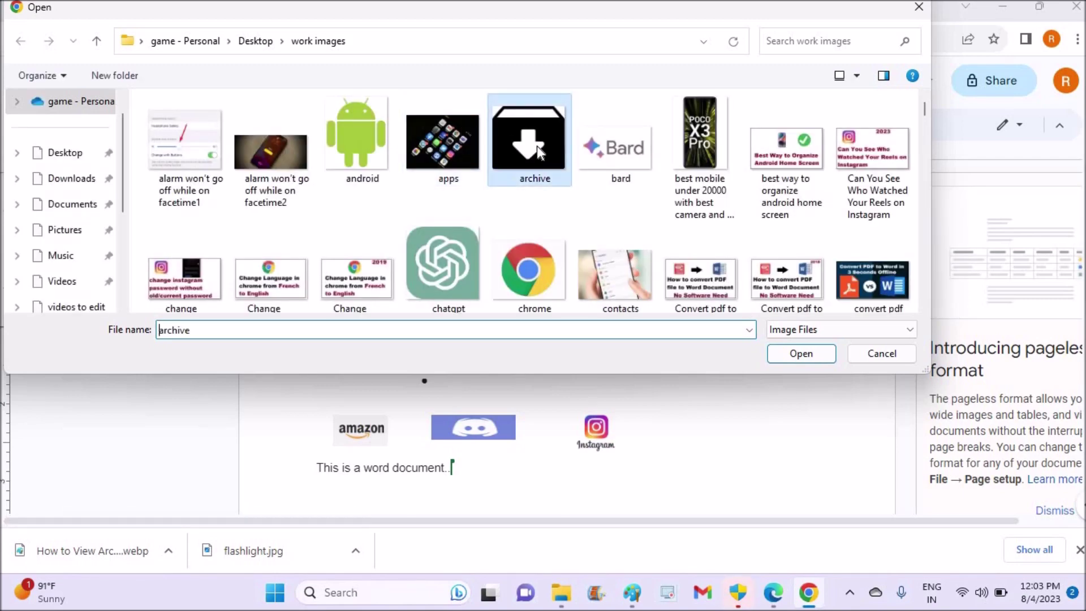
pyautogui.click(790, 355)
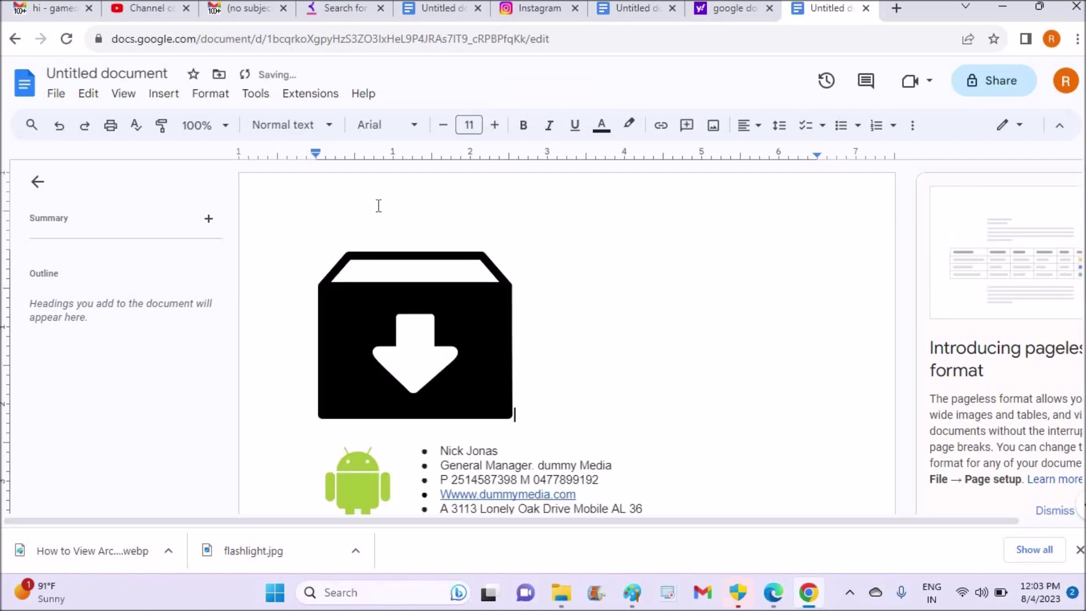
# - Delete the archive image and start inserting a link on the Discord image in a new tab
pyautogui.press('BackSpace')
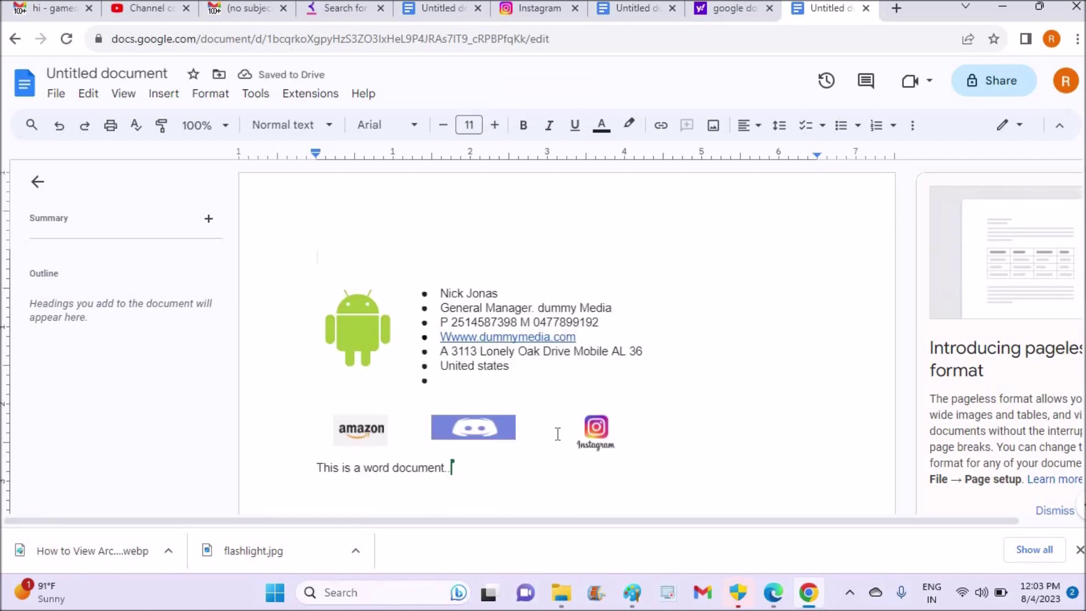
pyautogui.click(487, 426)
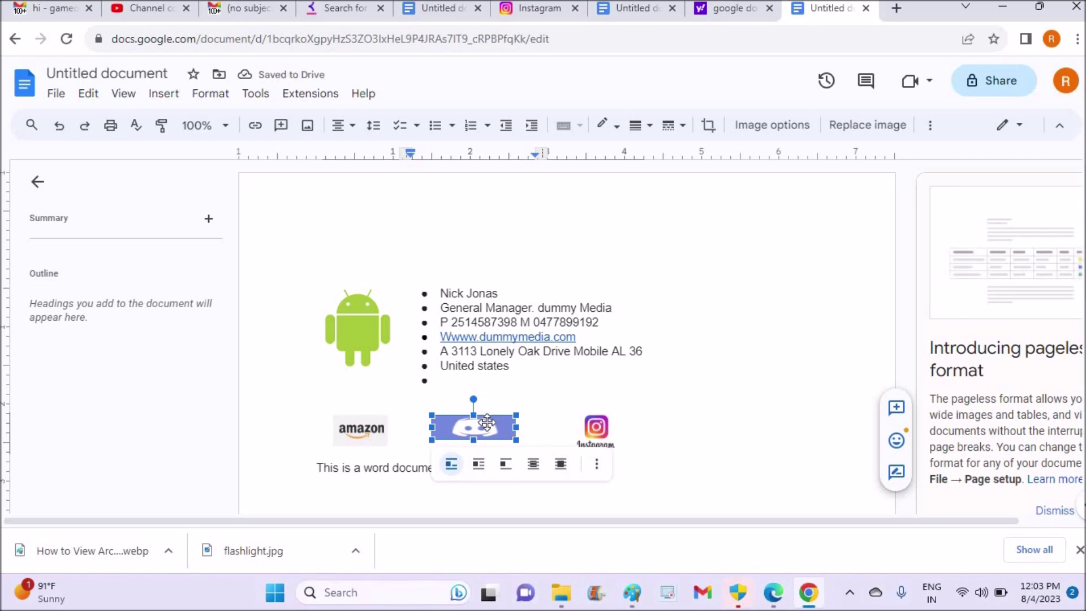
pyautogui.rightClick(490, 434)
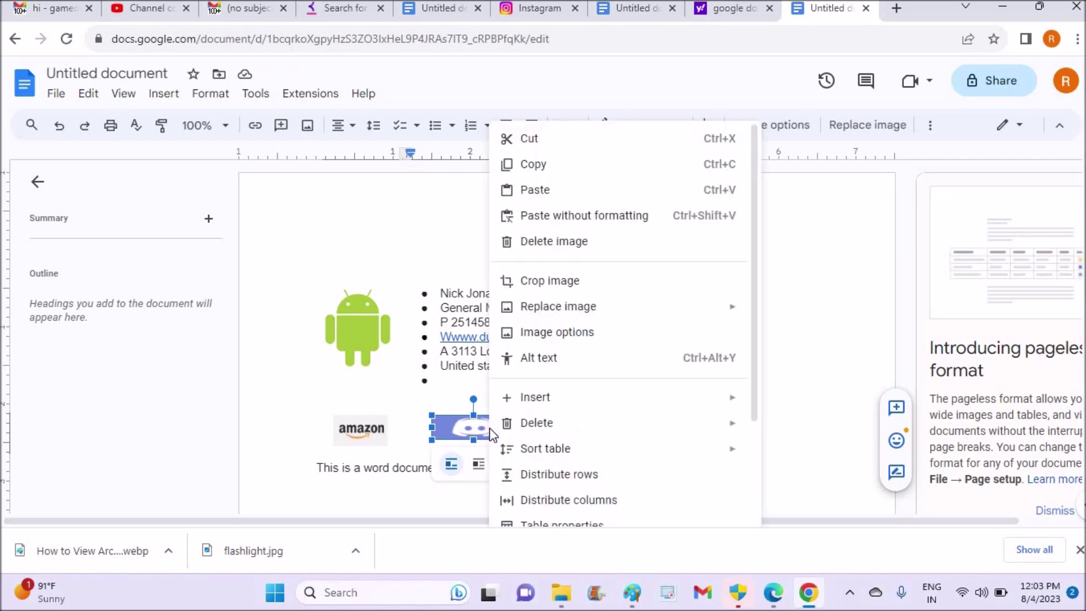
pyautogui.scroll(-3, 754, 501)
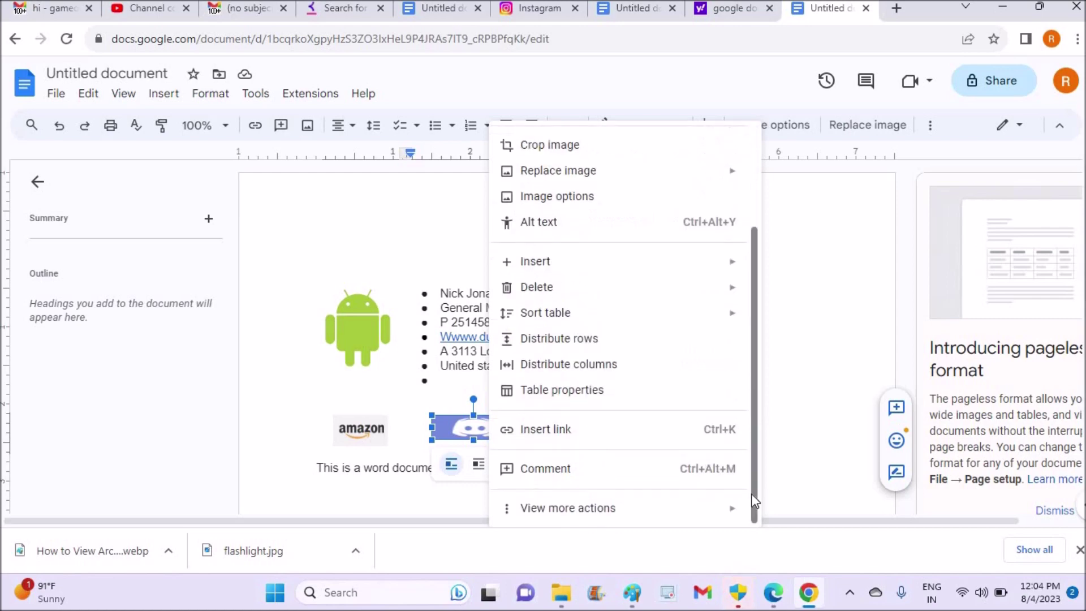
pyautogui.click(570, 430)
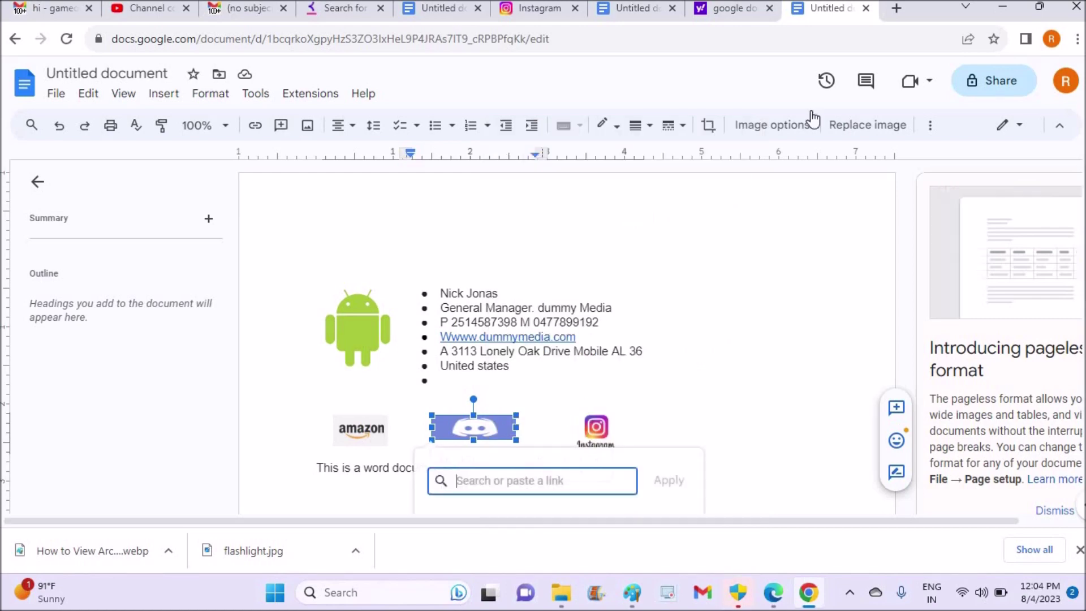
pyautogui.click(896, 9)
# - Search for discord, open Discord's official site, and copy its address discord.com
pyautogui.write('di')
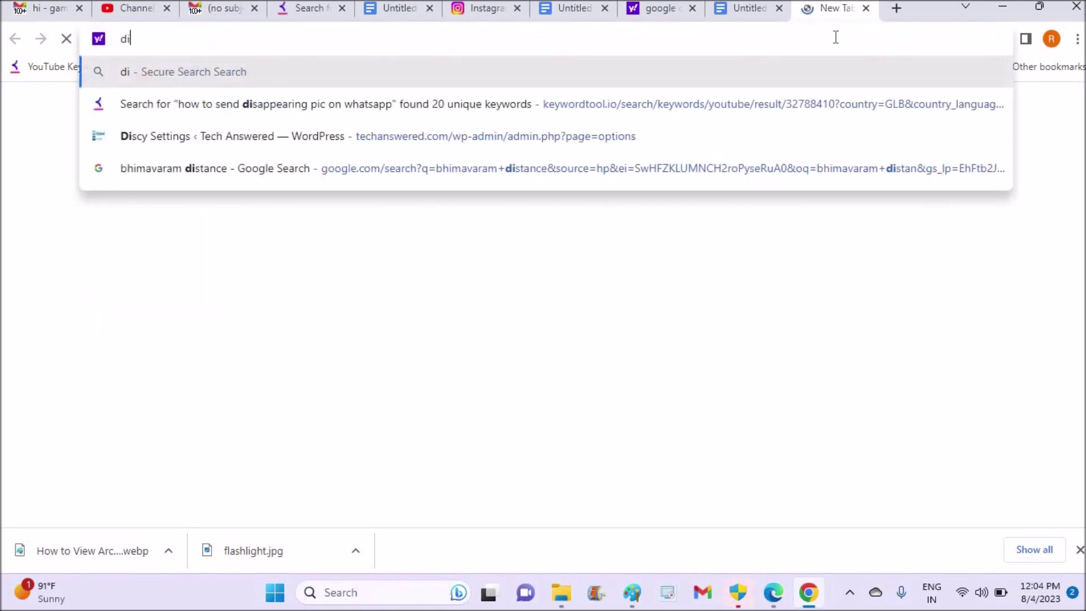
pyautogui.write('scord')
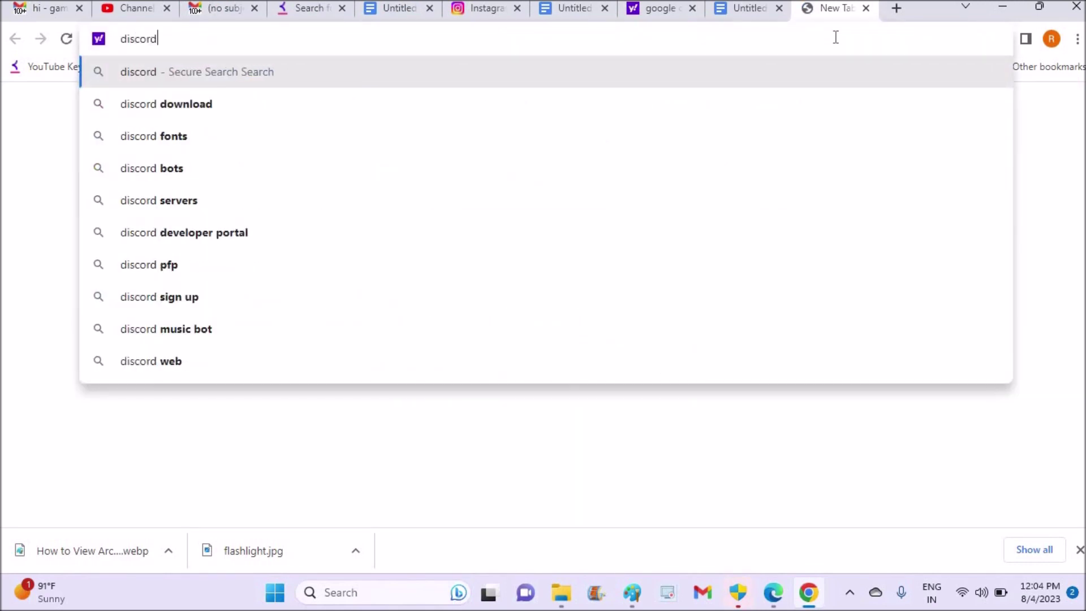
pyautogui.press('Return')
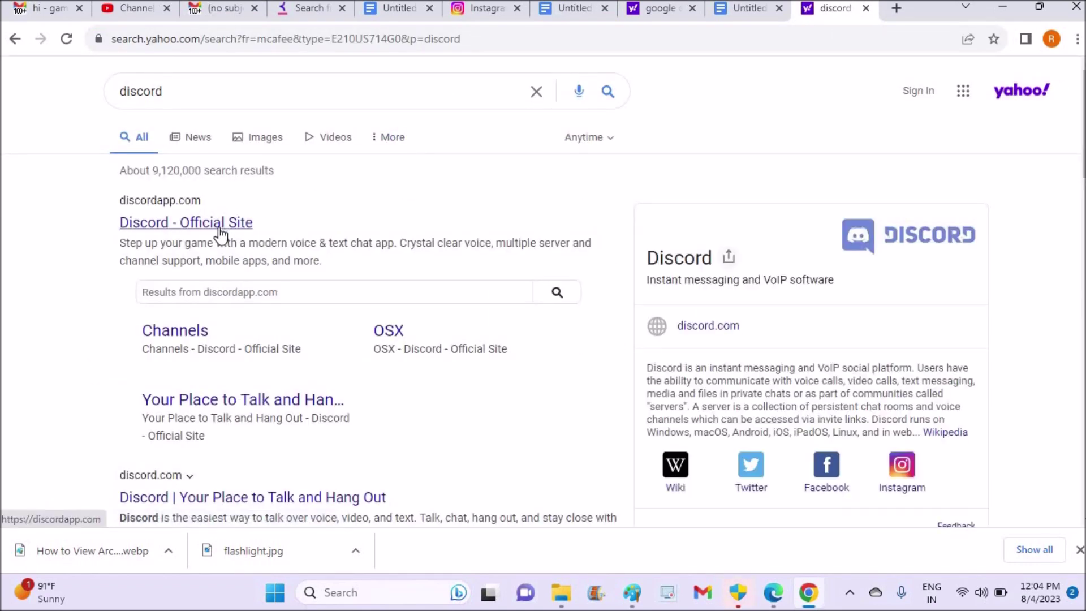
pyautogui.click(222, 226)
pyautogui.click(432, 44)
pyautogui.hotkey('ctrl', 'c')
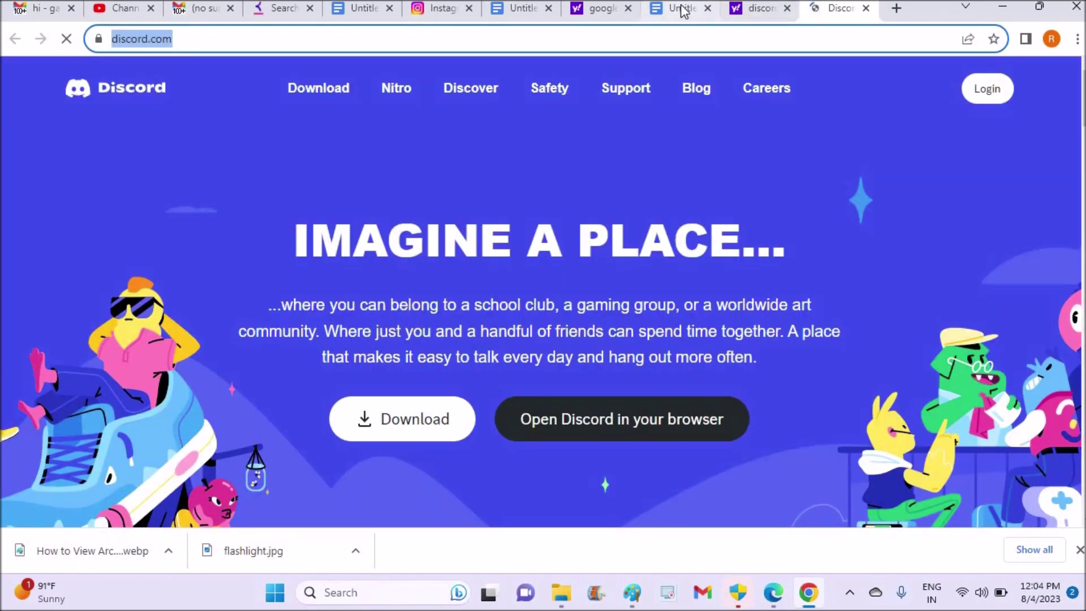
pyautogui.click(685, 11)
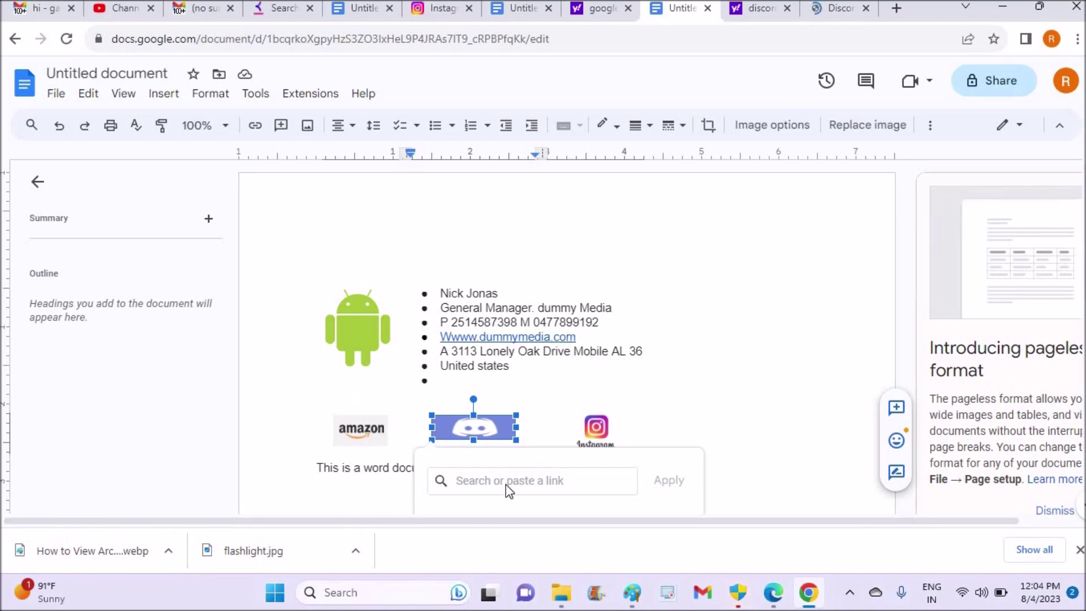
pyautogui.hotkey('ctrl', 'v')
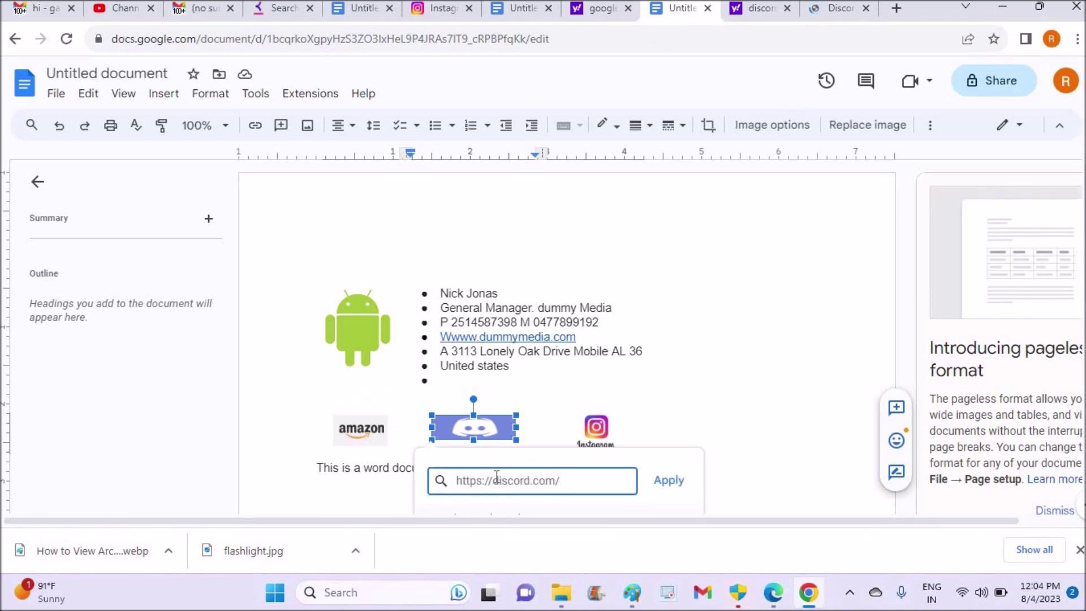
pyautogui.click(669, 484)
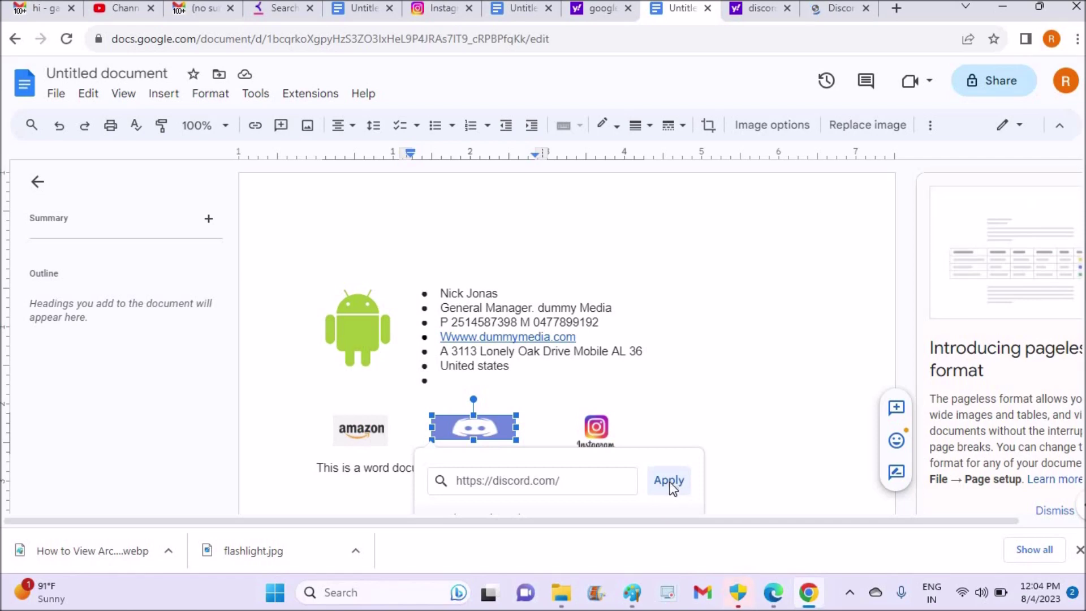
pyautogui.click(670, 484)
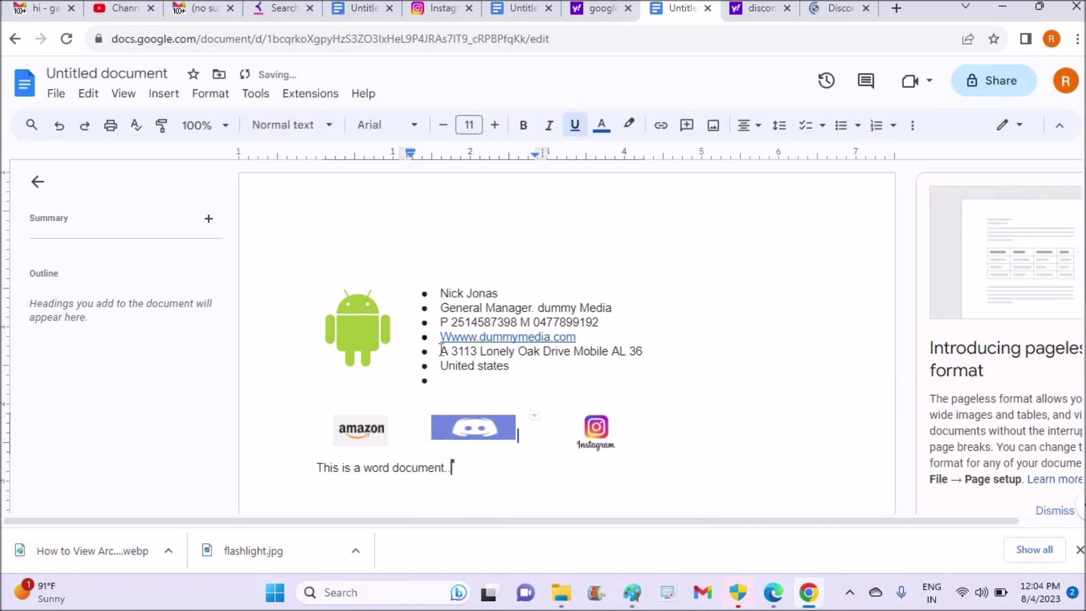
# - Copy the whole signature table and switch back to the Gmail message
pyautogui.moveTo(441, 351); pyautogui.dragTo(365, 302)
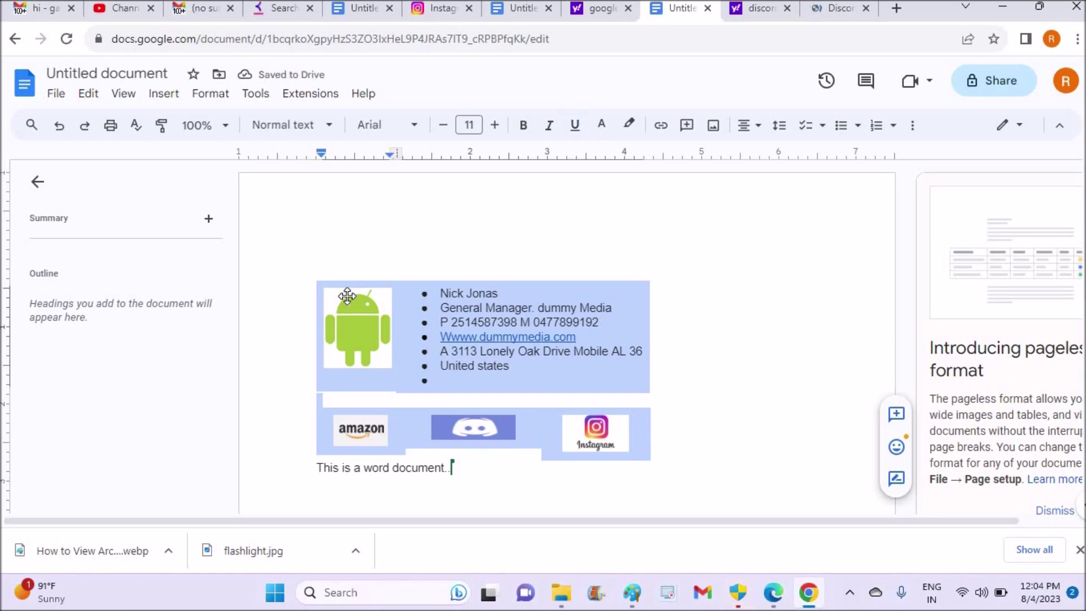
pyautogui.rightClick(400, 316)
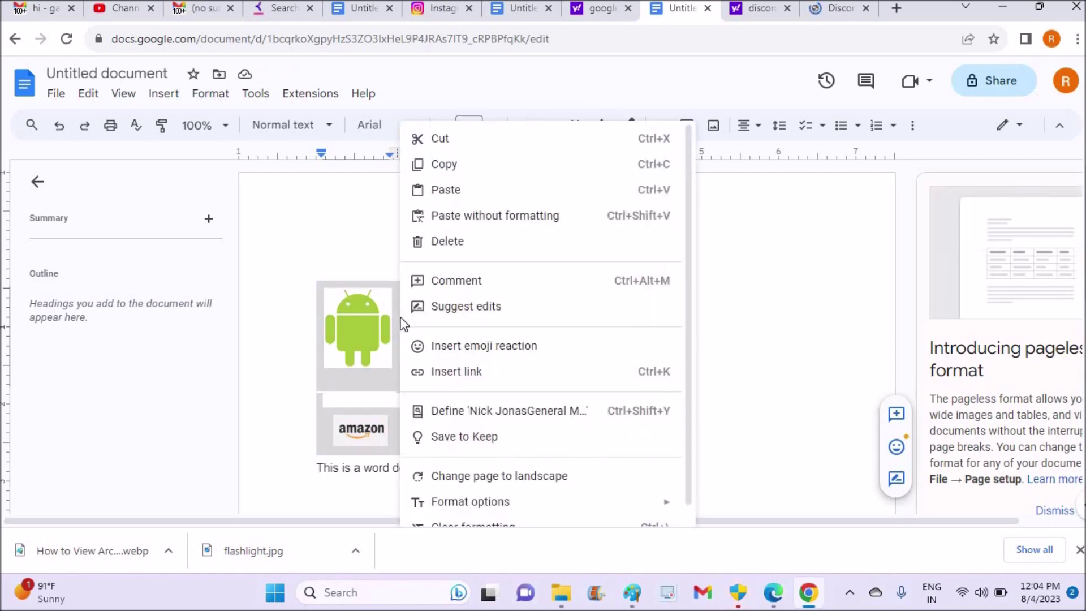
pyautogui.click(444, 164)
pyautogui.hotkey('ctrl', '1')
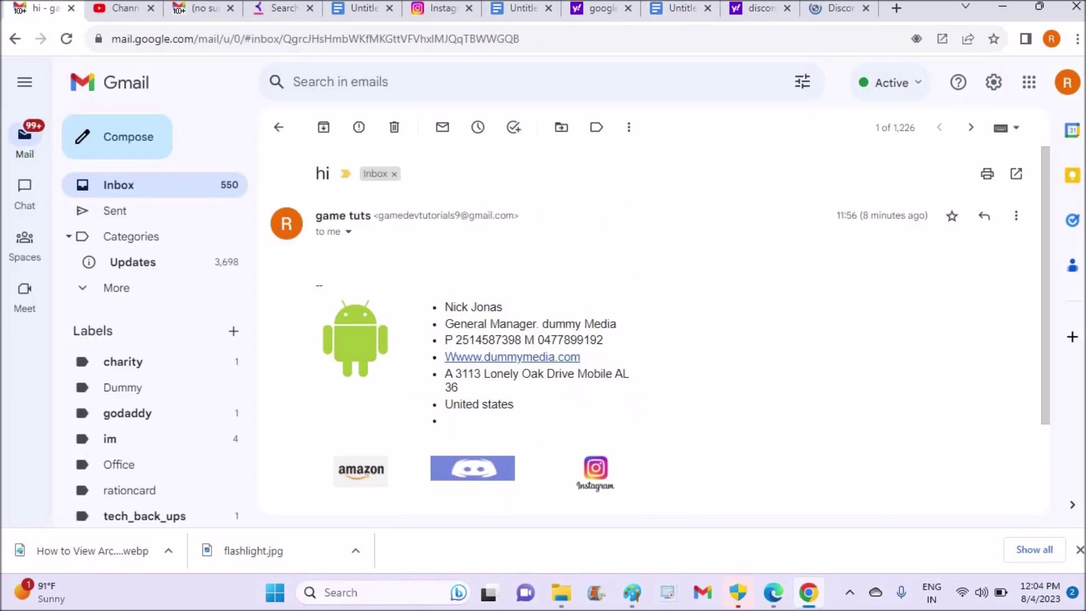
# - Open Gmail's full settings page and scroll down to the Signature section
pyautogui.click(994, 86)
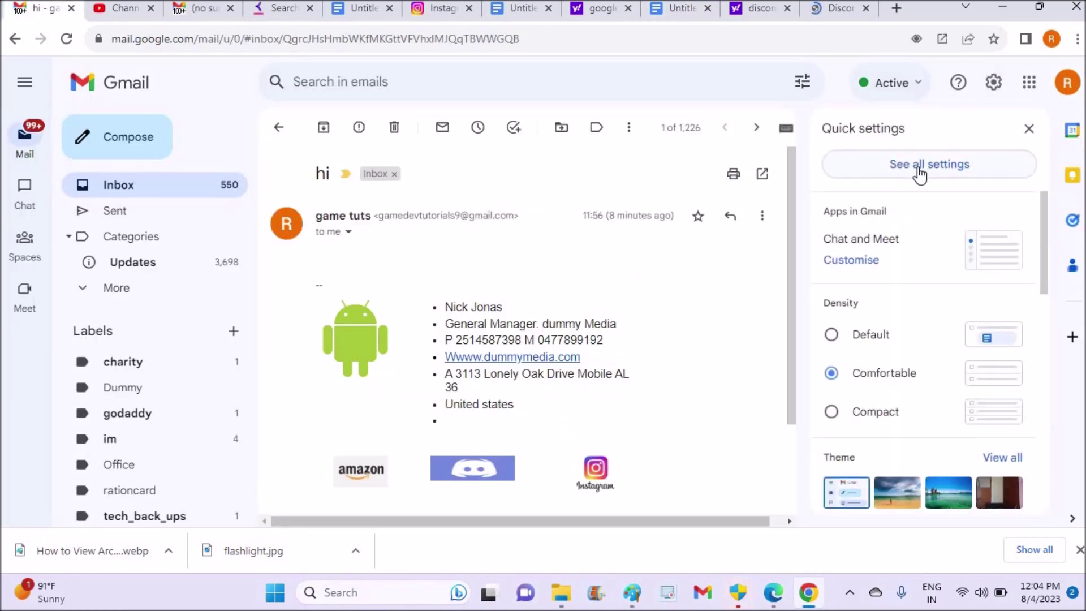
pyautogui.click(919, 169)
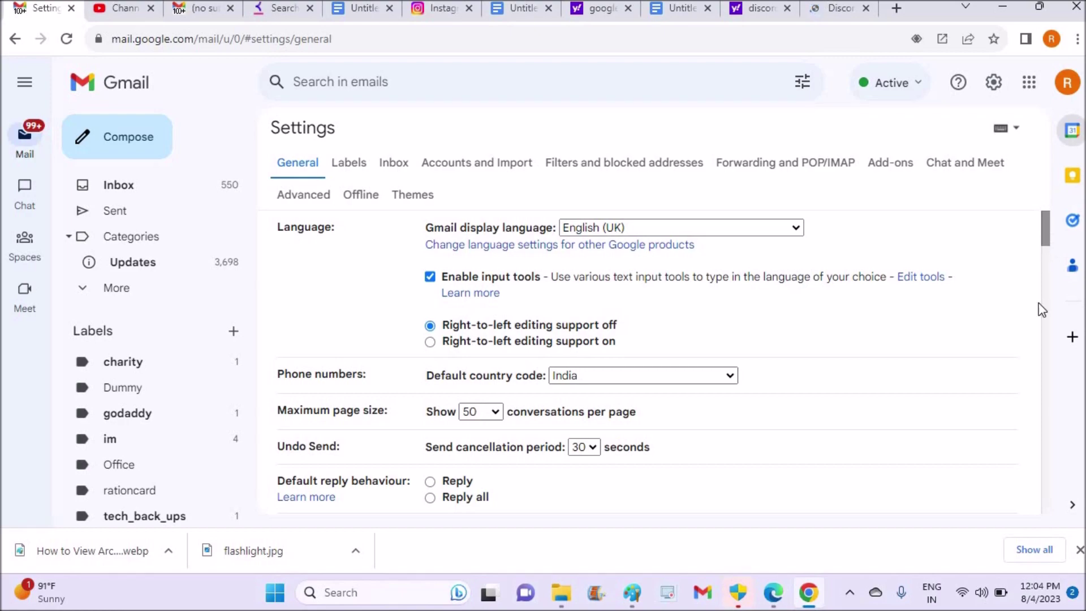
pyautogui.moveTo(1045, 229)
pyautogui.mouseDown()
pyautogui.moveTo(1040, 466)
pyautogui.moveTo(1045, 414)
pyautogui.moveTo(1045, 431)
pyautogui.mouseUp()
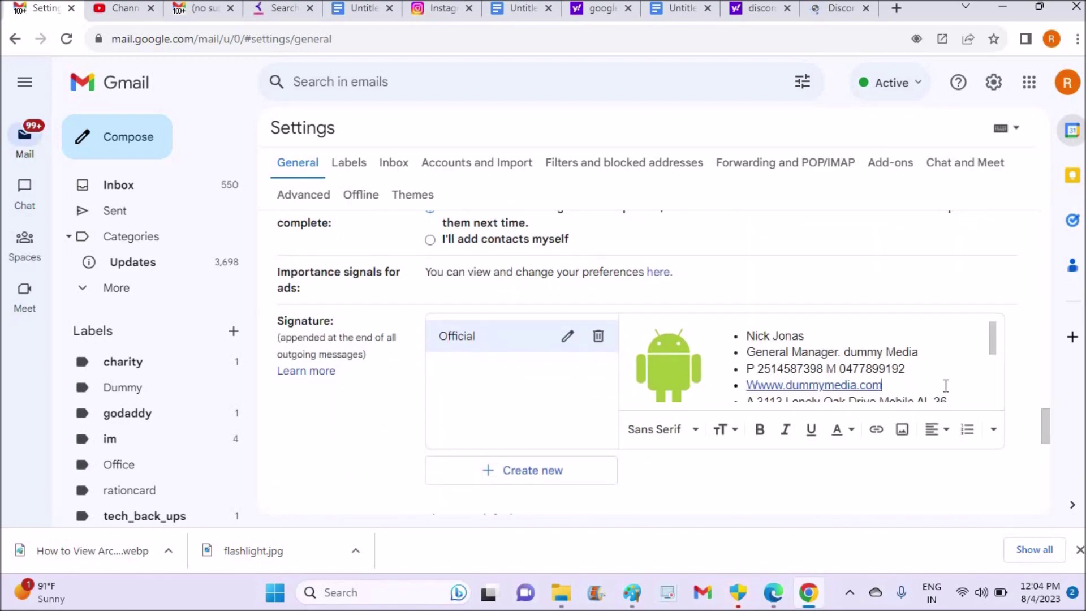
# - Replace the Official signature's old content with the copied image table and save changes
pyautogui.hotkey('ctrl', 'a')
pyautogui.press('BackSpace')
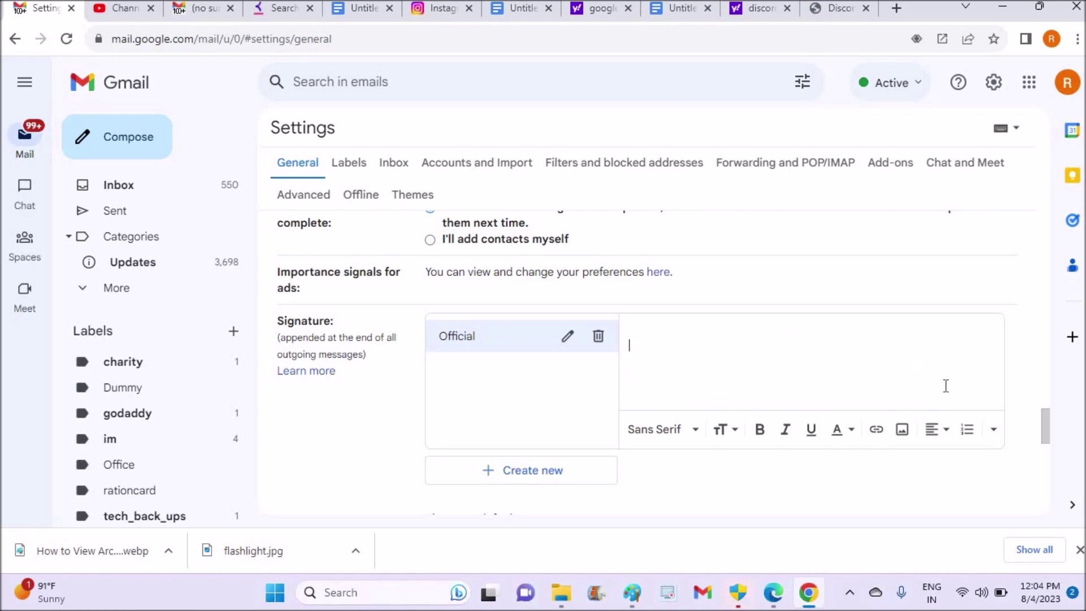
pyautogui.hotkey('ctrl', 'z')
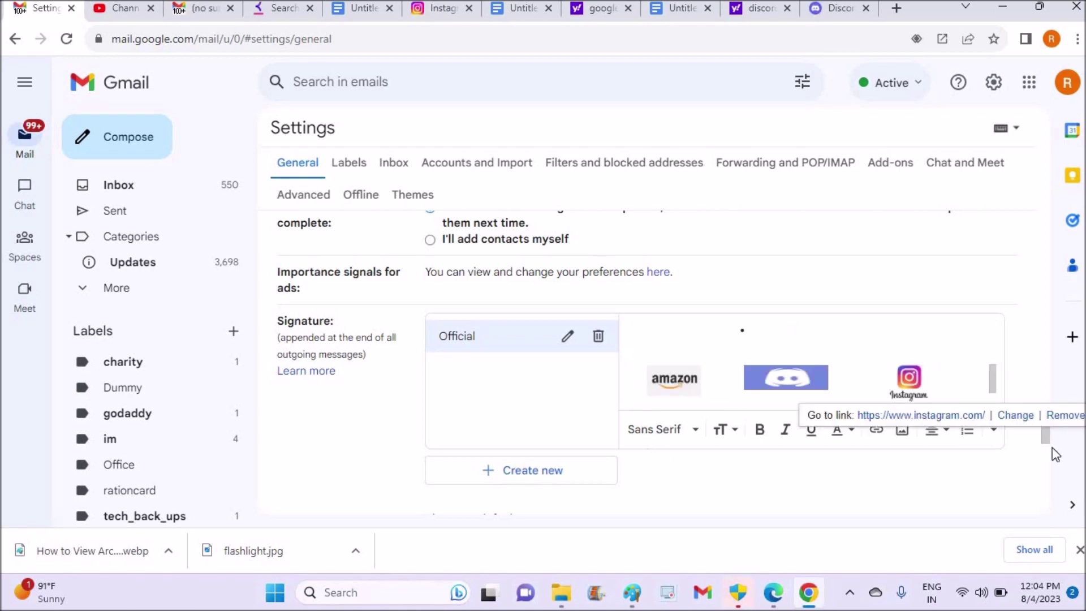
pyautogui.click(1045, 512)
pyautogui.moveTo(1044, 460); pyautogui.dragTo(1051, 526)
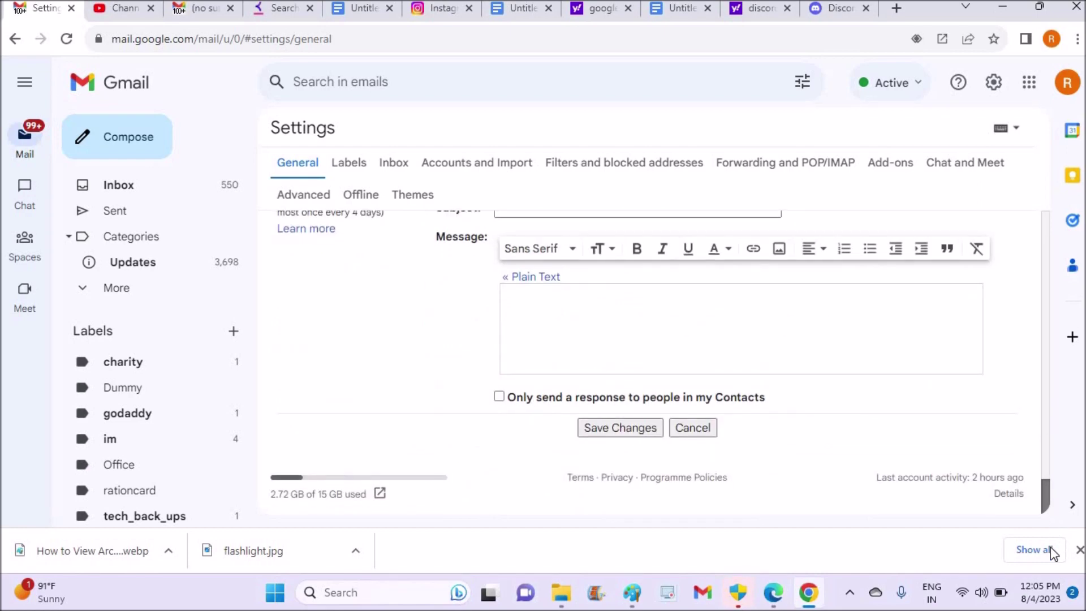
pyautogui.click(592, 430)
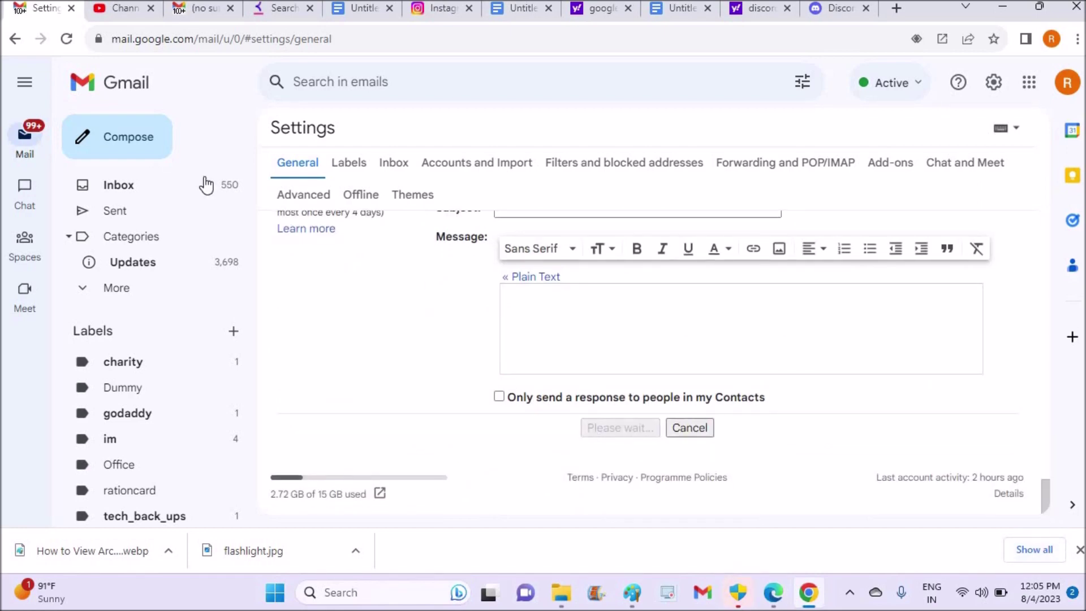
# - Send a test email with subject 'hi' to the demo contact, then open it from the inbox
pyautogui.click(130, 140)
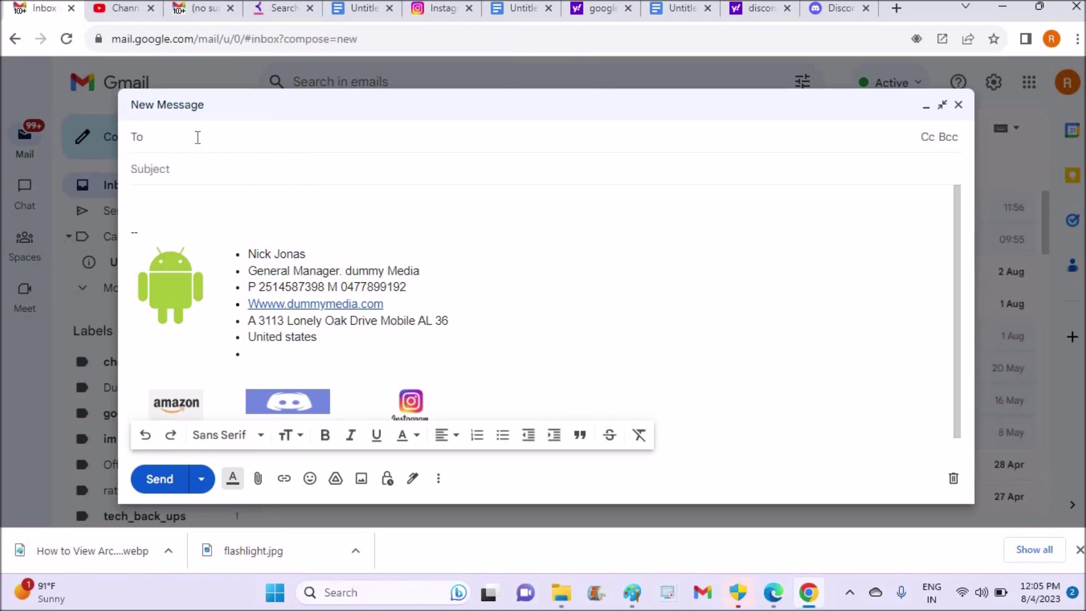
pyautogui.write('g')
pyautogui.press('Return')
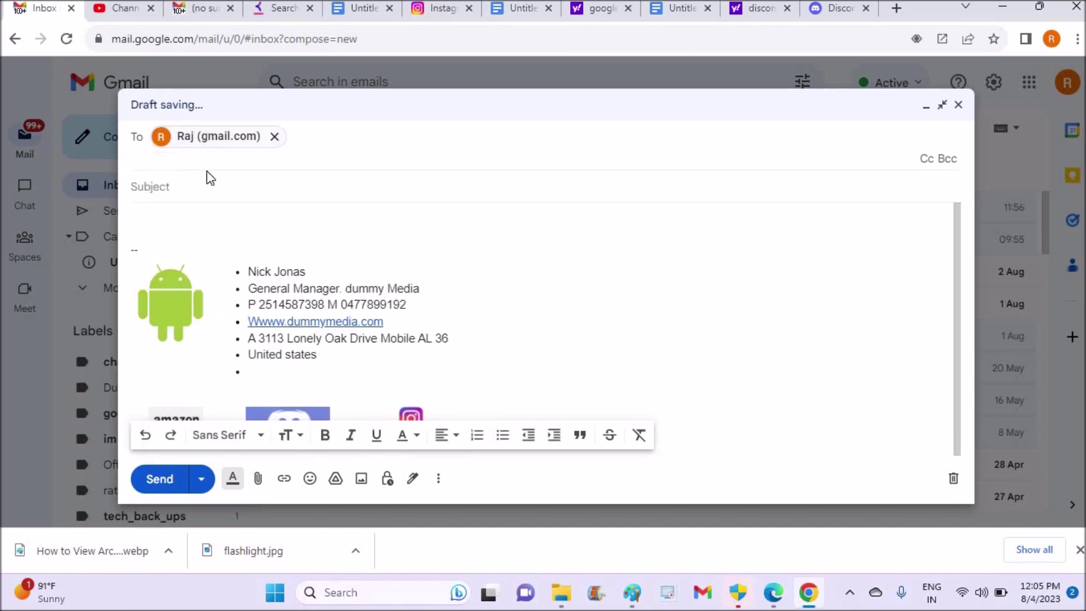
pyautogui.click(215, 195)
pyautogui.write('hi')
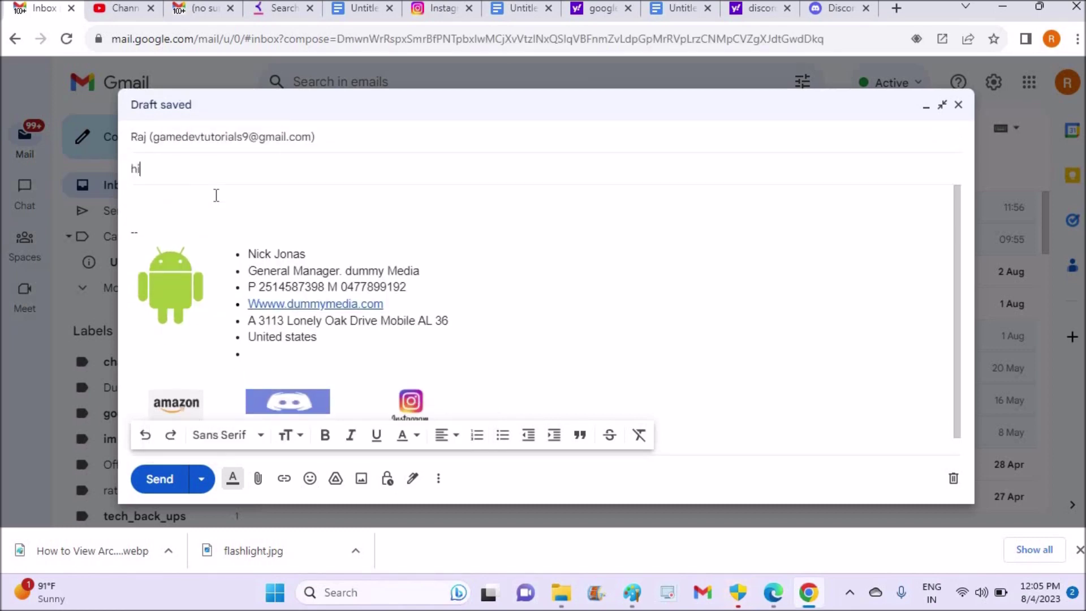
pyautogui.click(164, 479)
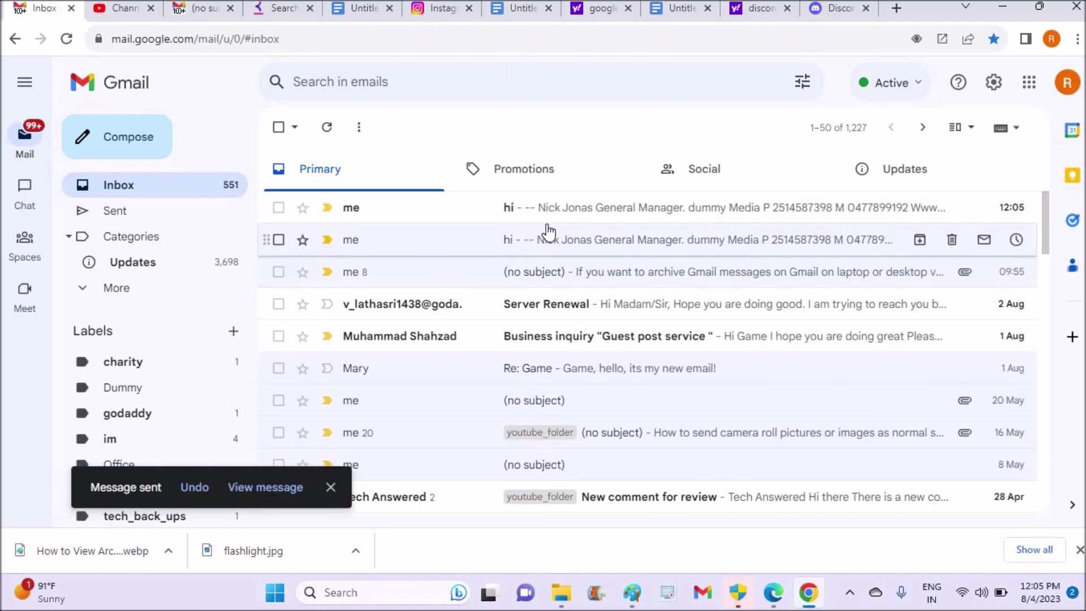
pyautogui.click(584, 218)
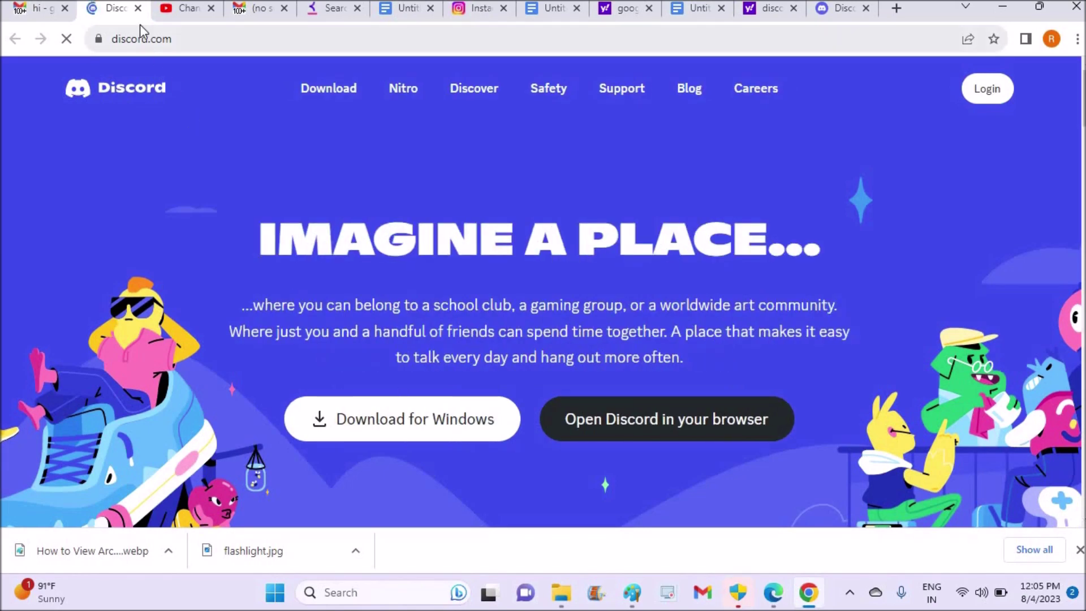
# - Close the discord.com tab and return to the Untitled Google Docs document
pyautogui.click(137, 8)
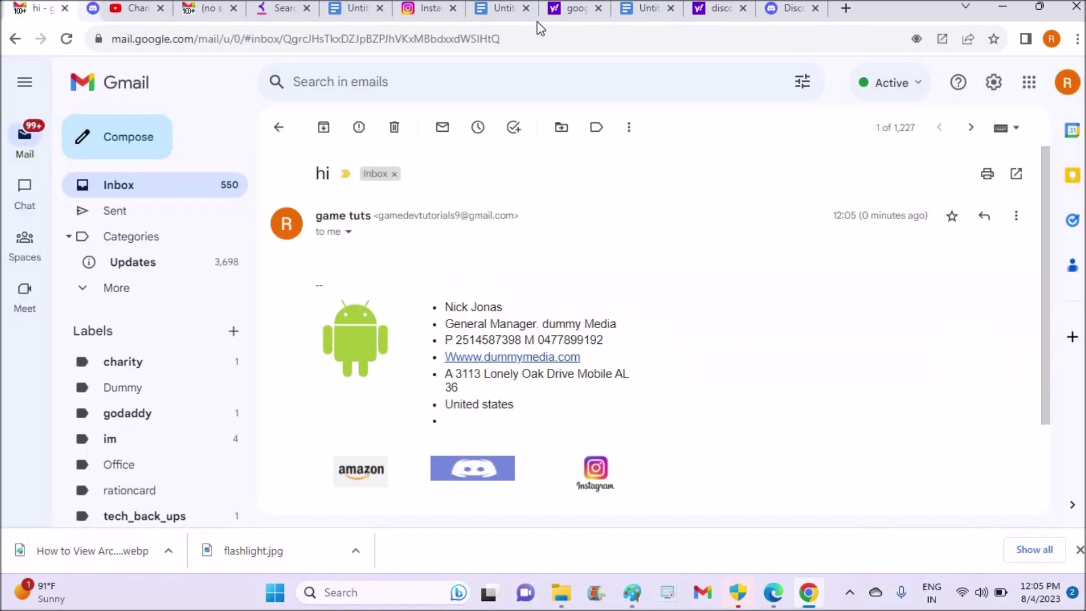
pyautogui.click(476, 9)
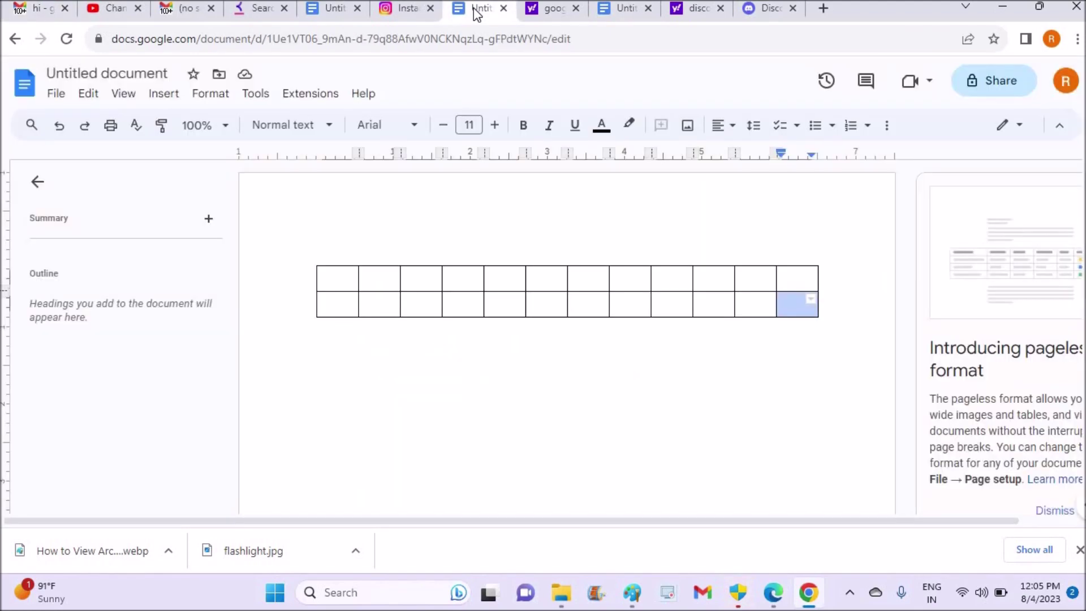
# - Nest a 10 x 5 table inside the last cell of the table's second row
pyautogui.click(162, 98)
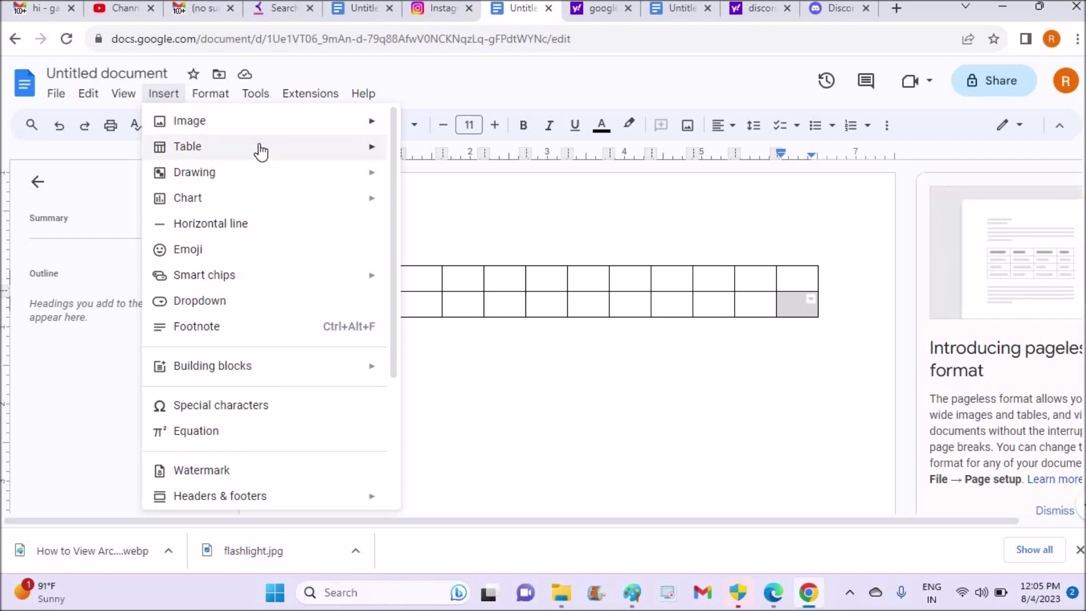
pyautogui.moveTo(375, 144)
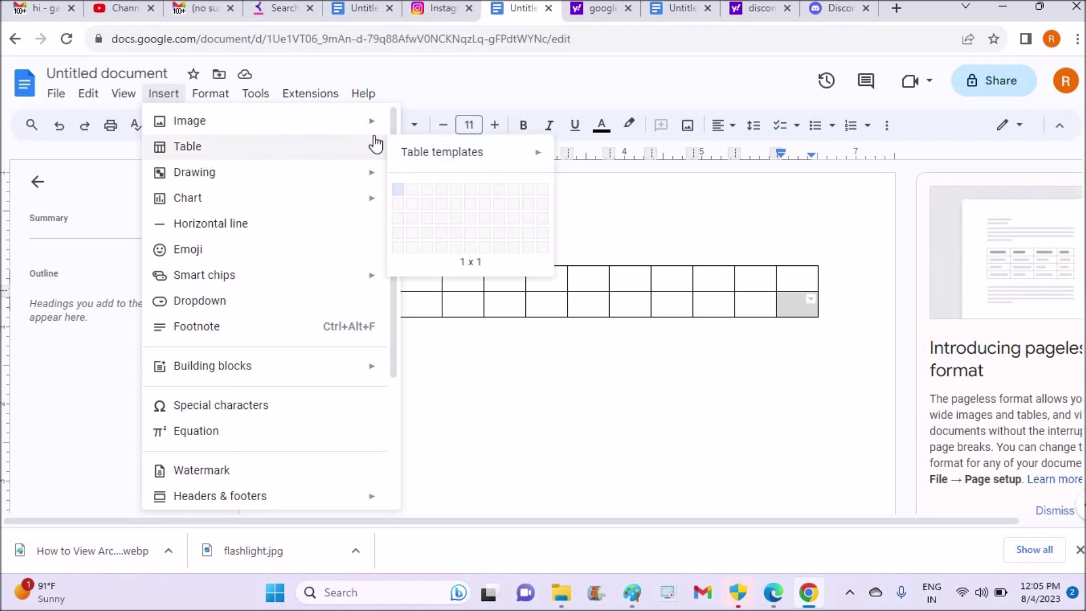
pyautogui.click(525, 248)
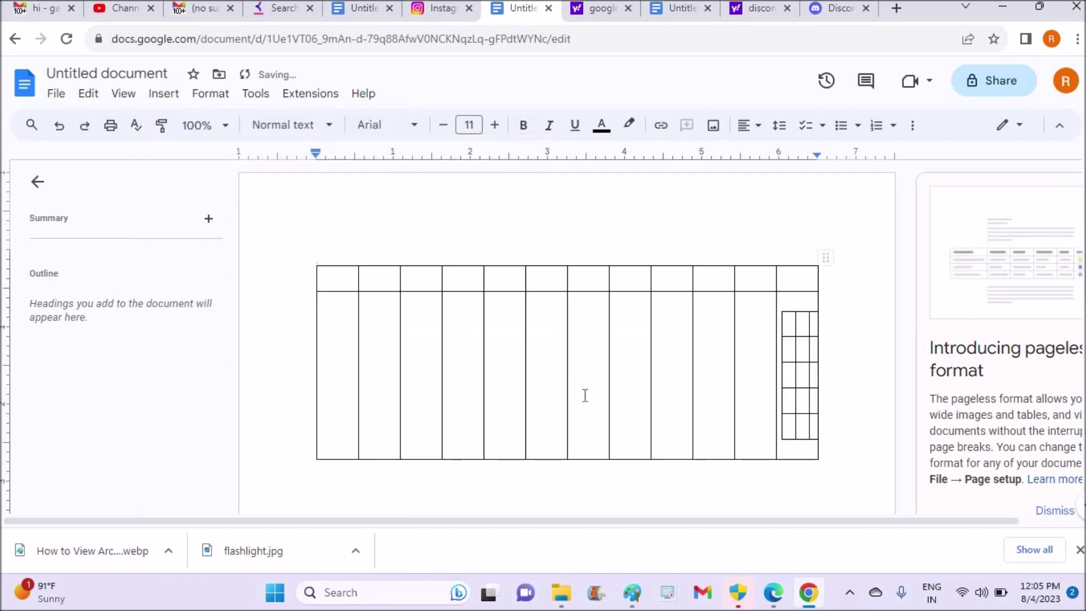